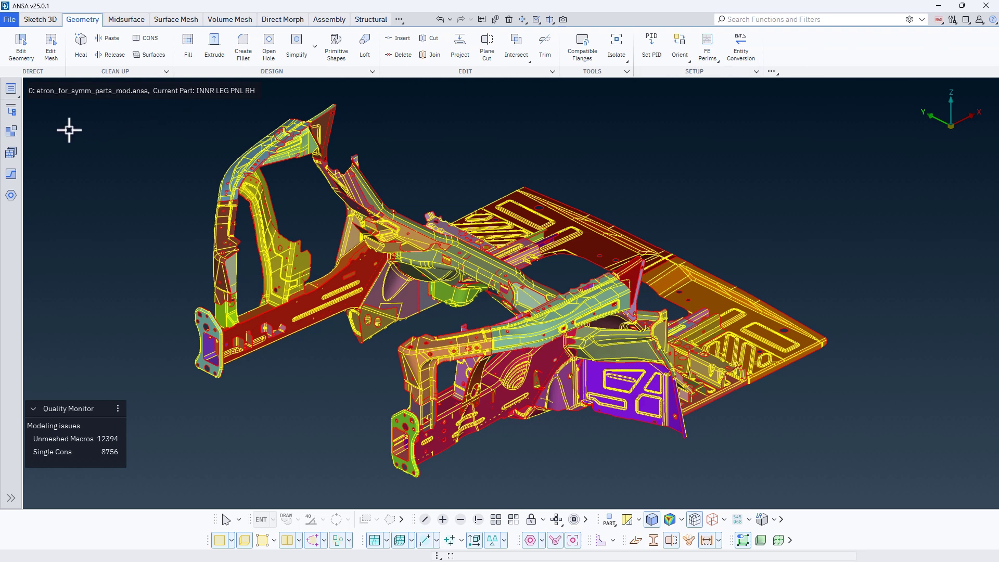
Detect the assembly's symmetric parts from the expanded Model Browser with distance 1, similarity factor 90%, symmetric similarity 90% and partial similarity 60%
{"action": "left_click", "coordinate": [11, 132]}
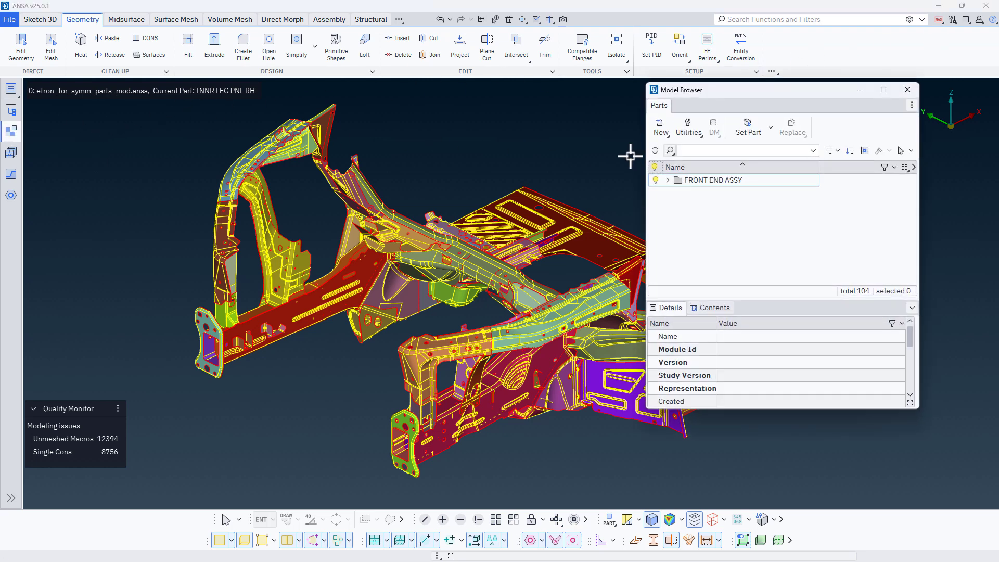
{"action": "left_click", "coordinate": [850, 156]}
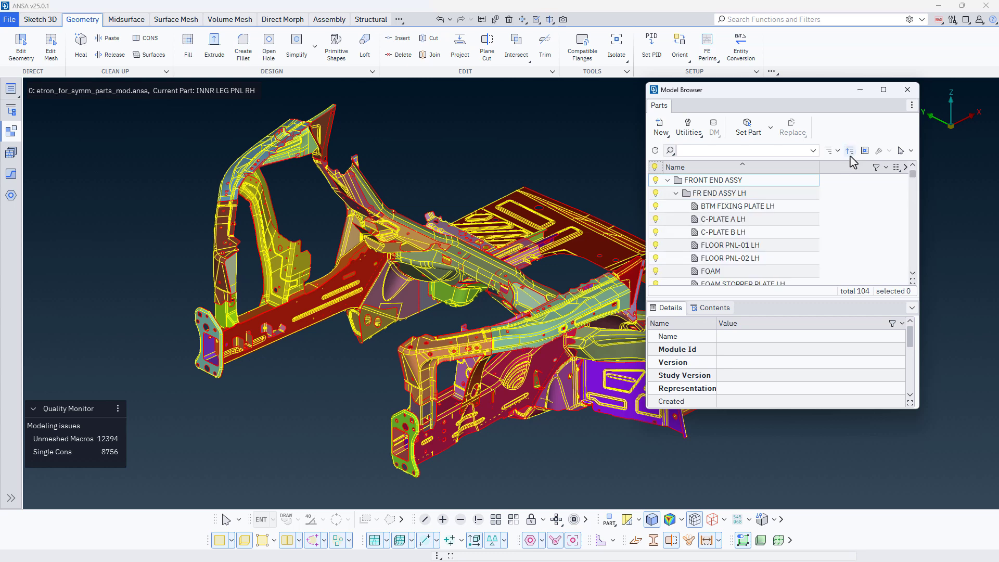
{"action": "left_click", "coordinate": [695, 136]}
{"action": "left_click", "coordinate": [799, 188]}
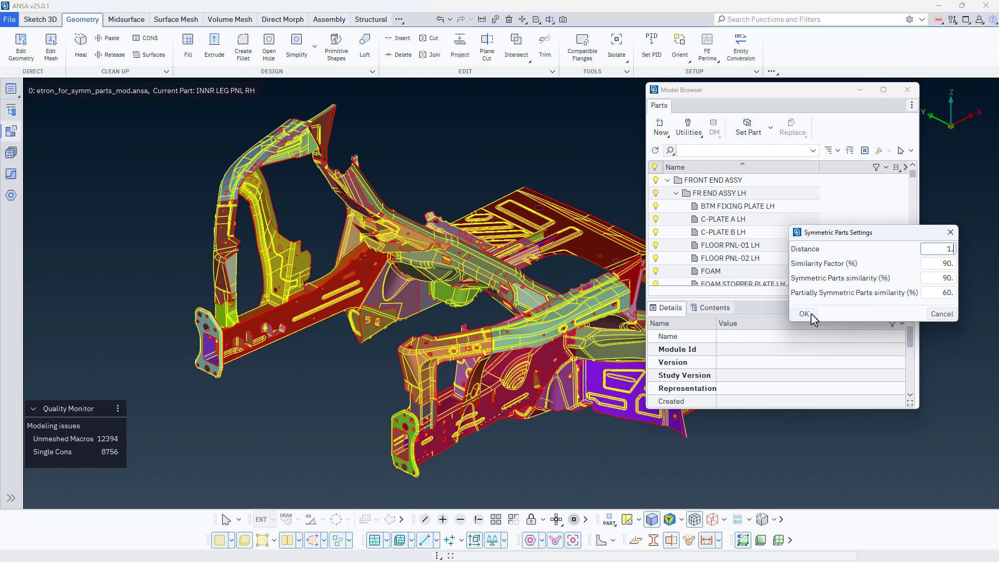
{"action": "left_click", "coordinate": [810, 315]}
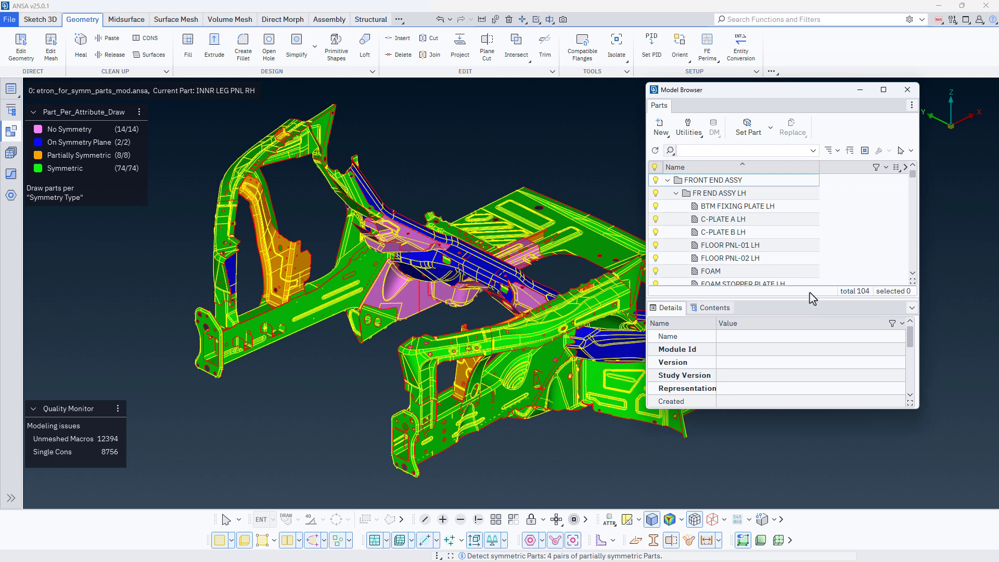
Examine the symmetry-type colouring of the front-end assembly from the plan, front, rear and isometric views
{"action": "double_click", "coordinate": [815, 93]}
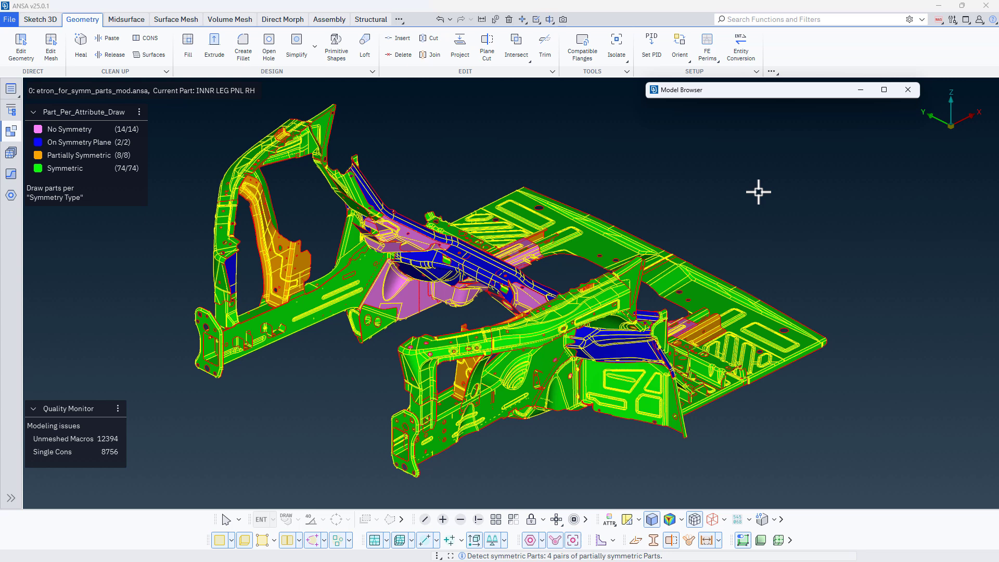
{"action": "key", "text": "F1"}
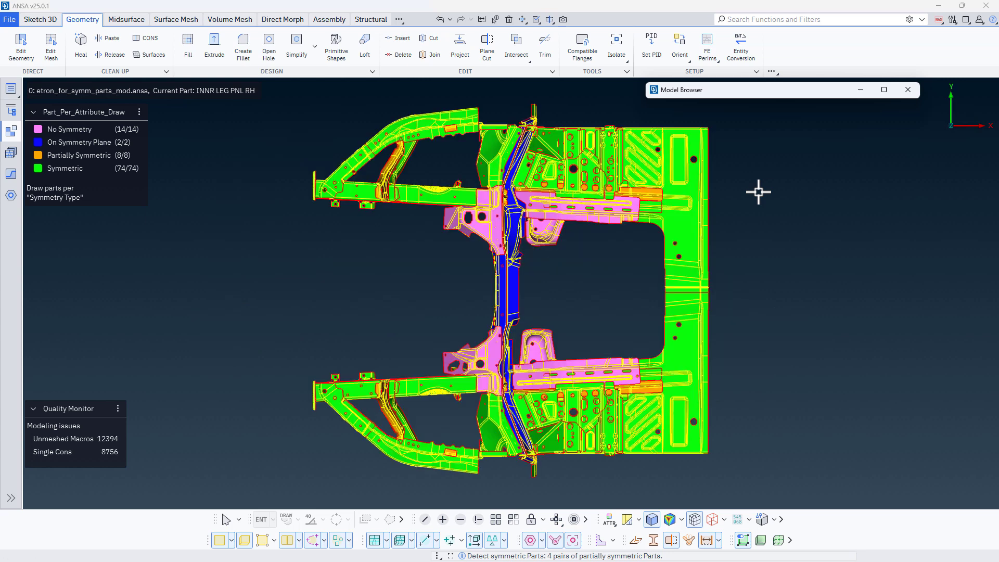
{"action": "key", "text": "F2"}
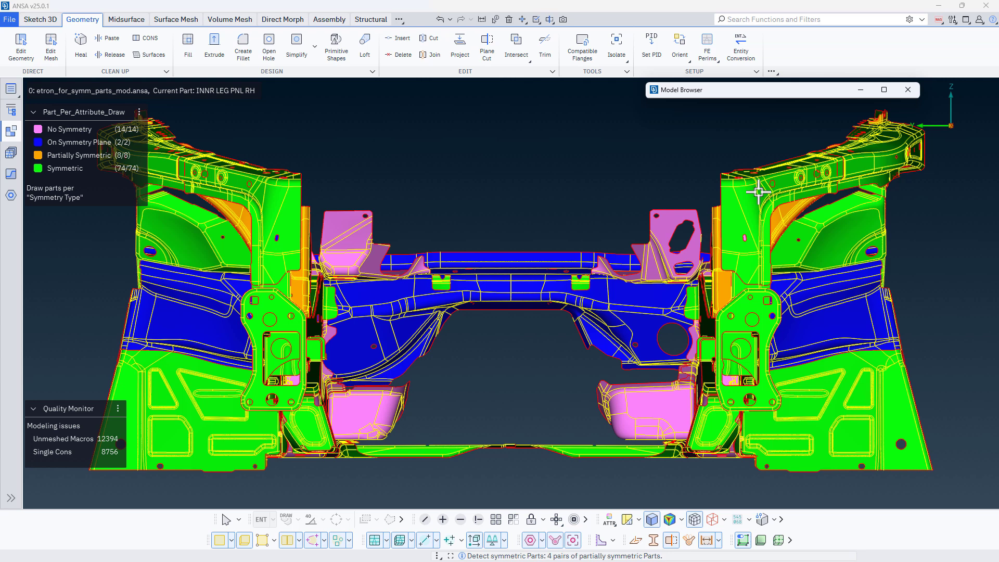
{"action": "key", "text": "F2"}
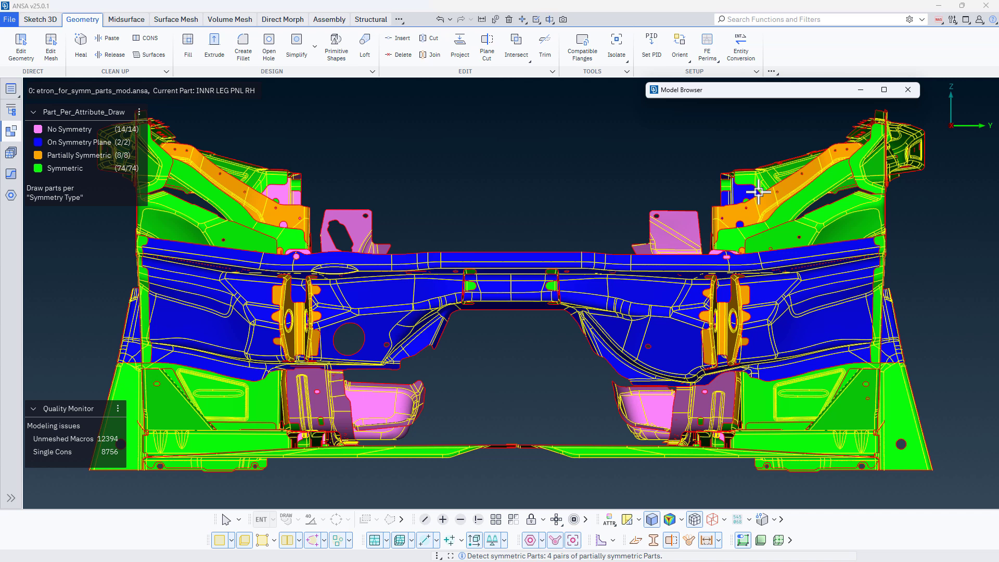
{"action": "key", "text": "F10"}
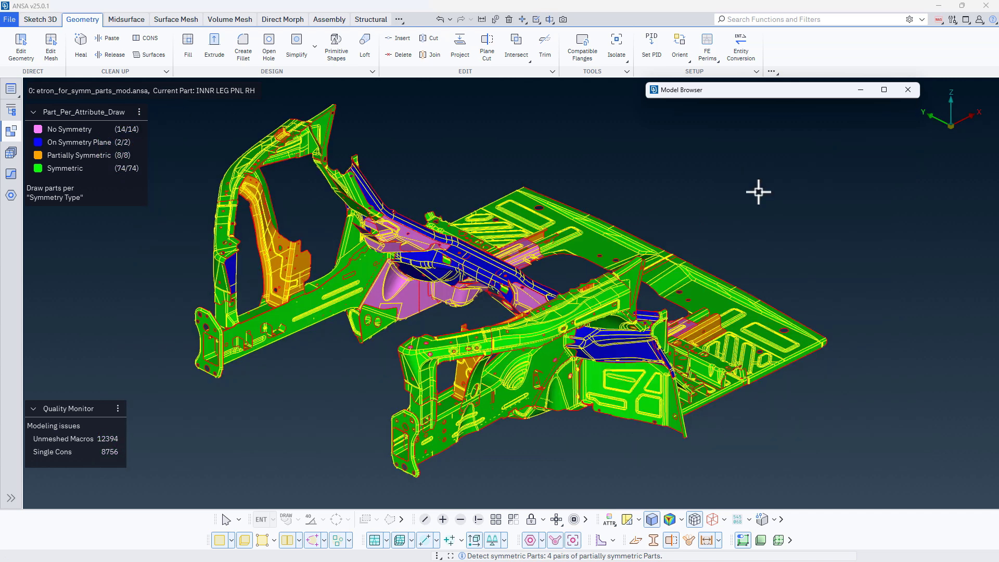
Add a Symmetry Type column to the Model Browser's parts list
{"action": "left_click", "coordinate": [796, 94]}
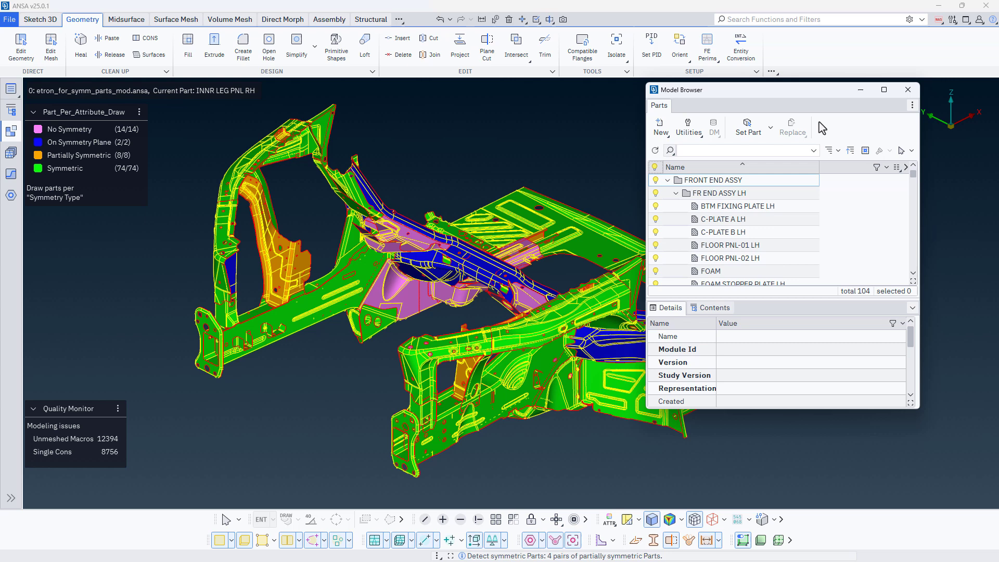
{"action": "left_click", "coordinate": [897, 168]}
{"action": "type", "text": "sym"}
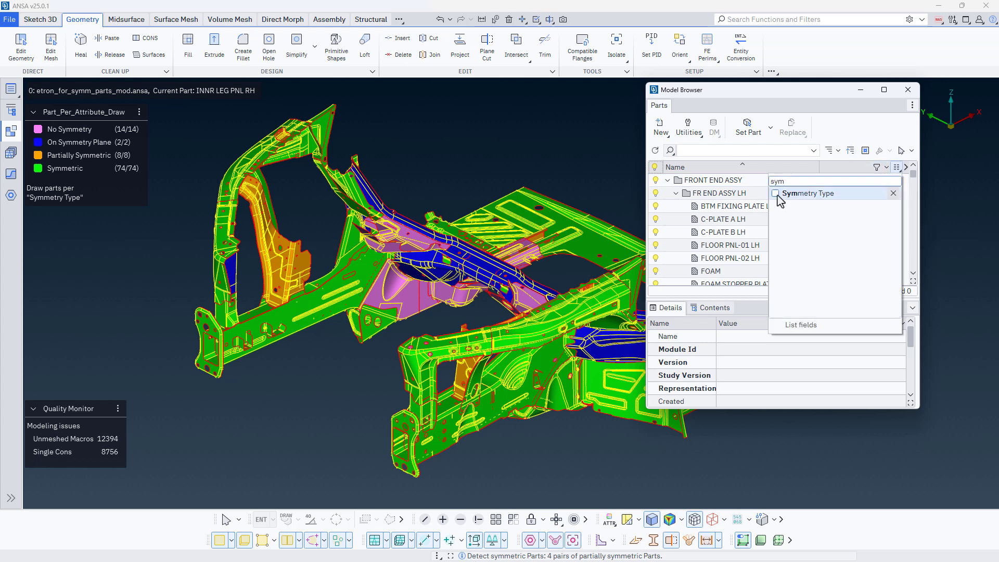
{"action": "key", "text": "Escape"}
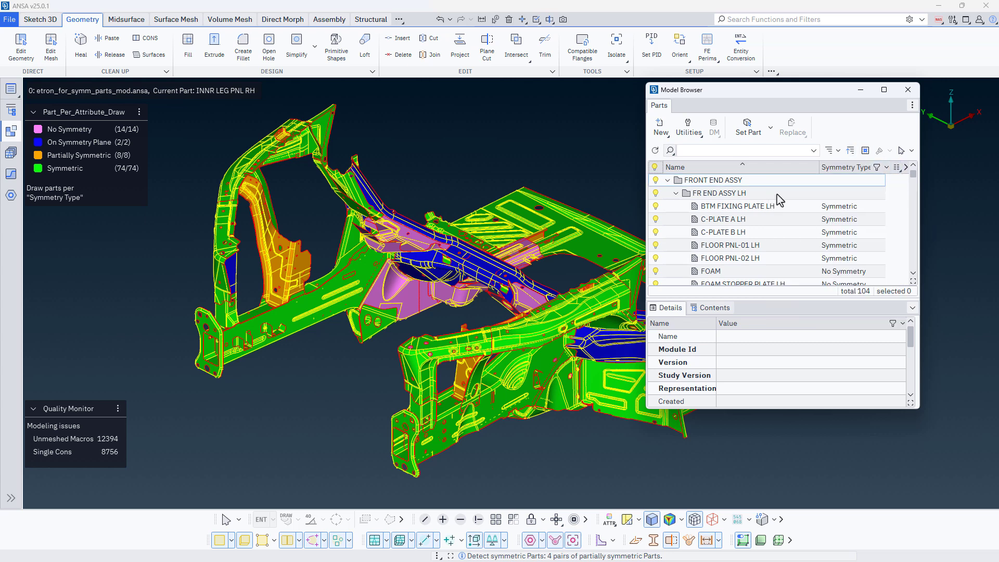
Filter the parts list to parts whose Symmetry Type is Symmetric
{"action": "left_click", "coordinate": [877, 169]}
{"action": "left_click", "coordinate": [873, 183]}
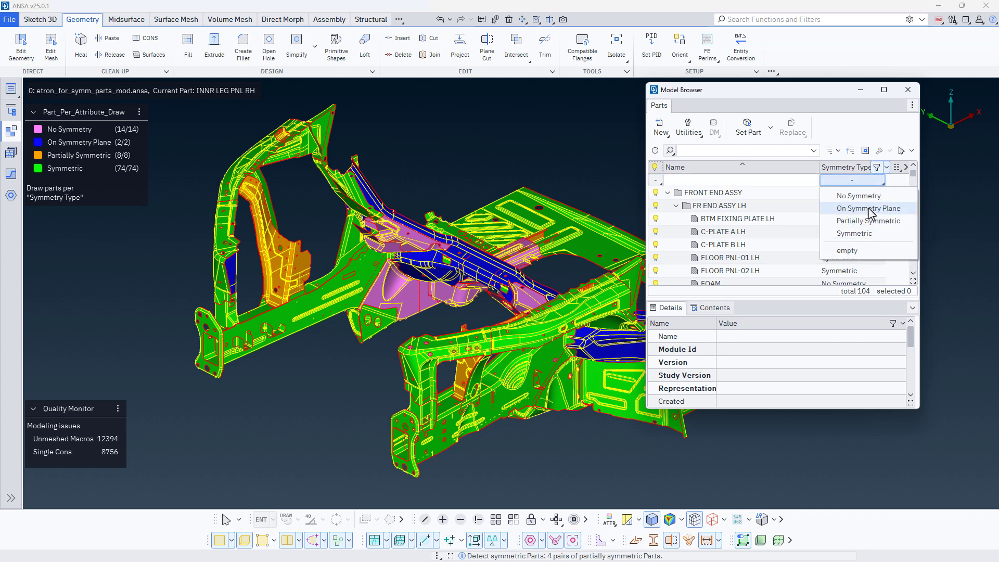
{"action": "left_click", "coordinate": [867, 235]}
Create symmetry instances for all the filtered symmetric parts and close the Model Browser
{"action": "key", "text": "ctrl+a"}
{"action": "right_click", "coordinate": [743, 221]}
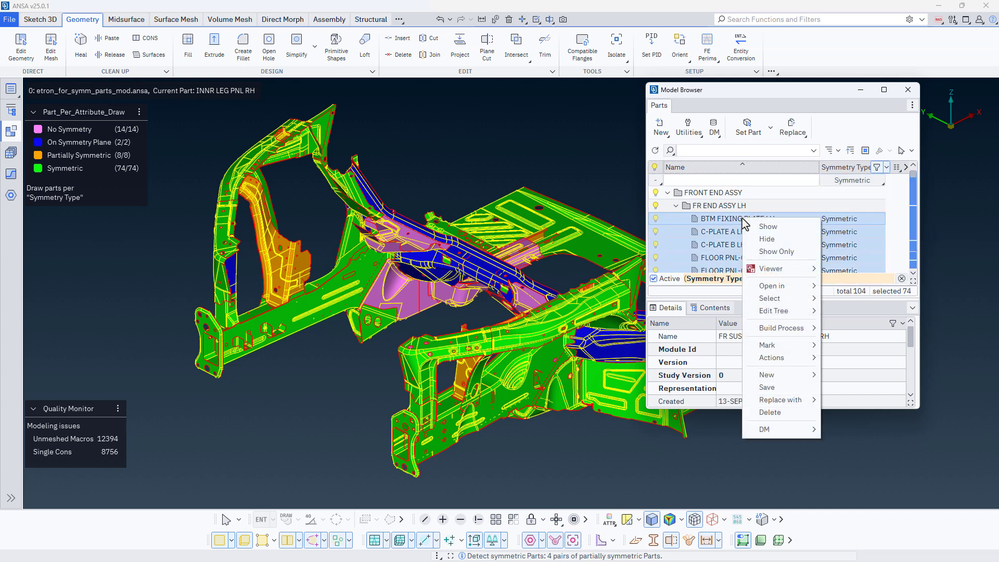
{"action": "mouse_move", "coordinate": [785, 357]}
{"action": "mouse_move", "coordinate": [857, 445]}
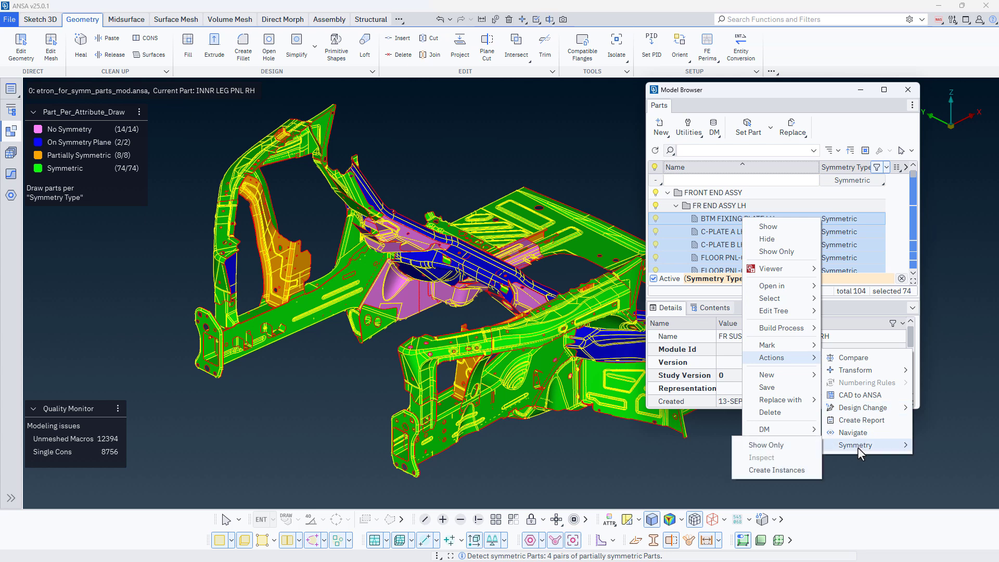
{"action": "left_click", "coordinate": [800, 470]}
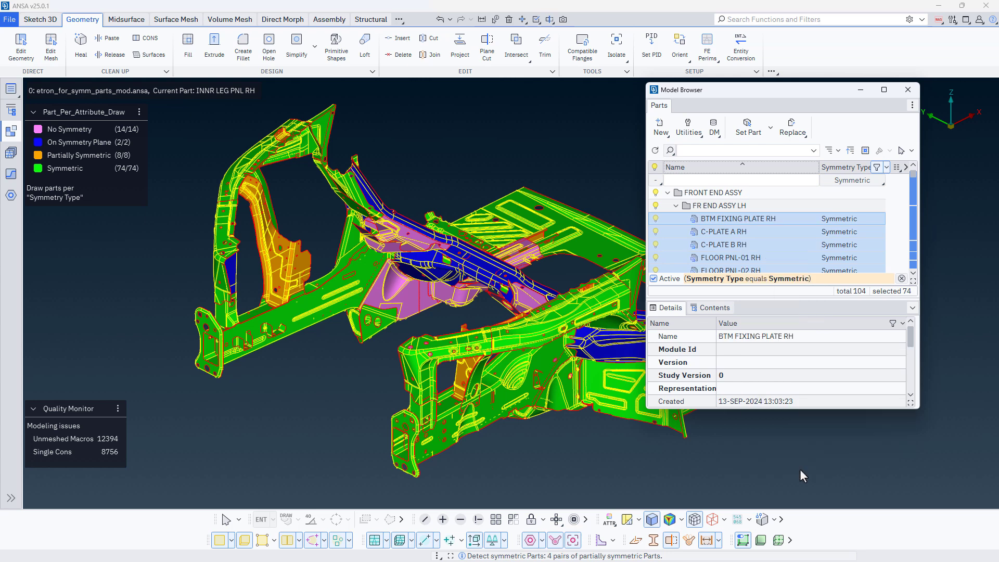
{"action": "left_click", "coordinate": [908, 90]}
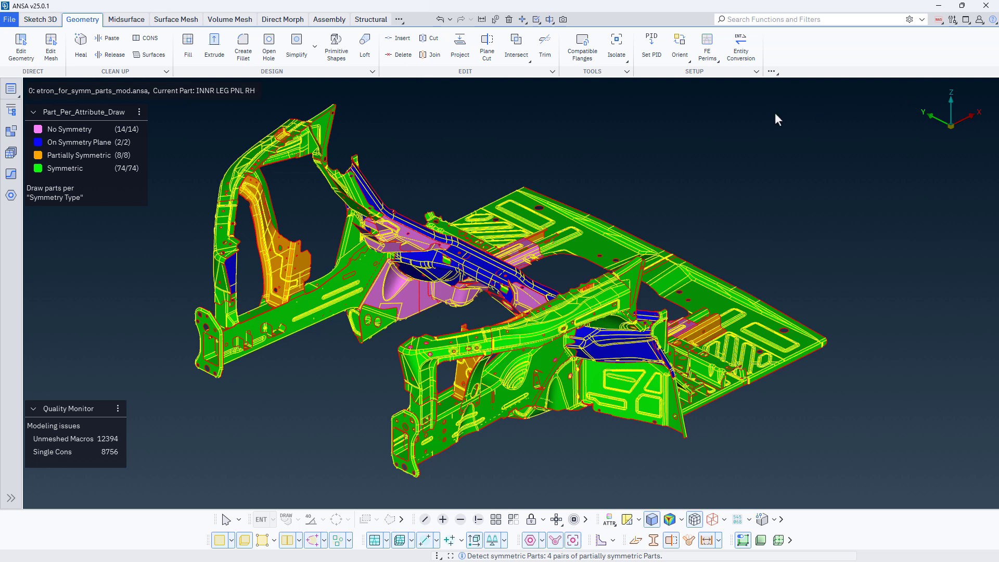
Run the batch mesh for Meshing_Scenario_1 with the 5mm_crash mesh parameters and quality criteria, and close the Batch Mesh window
{"action": "left_click", "coordinate": [10, 152]}
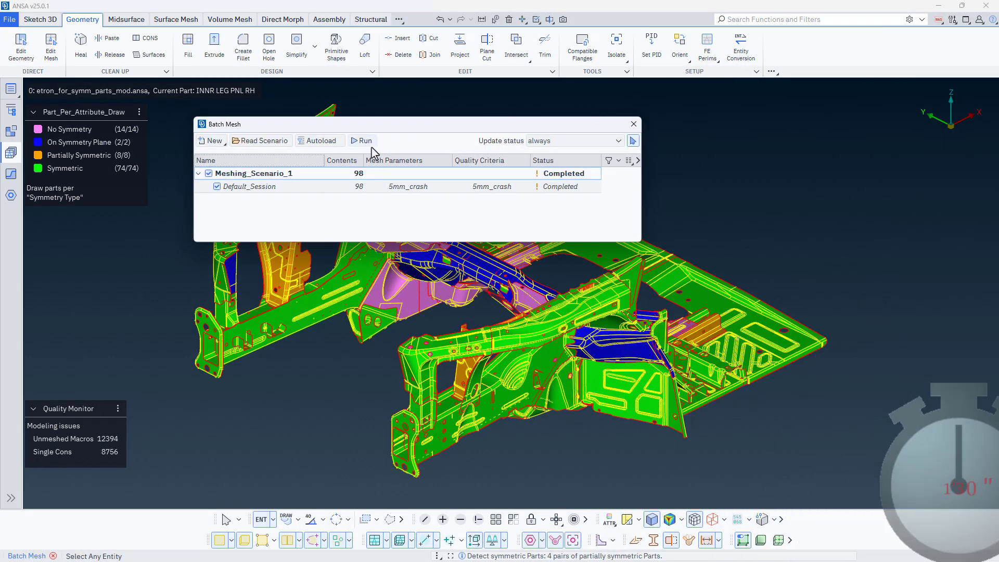
{"action": "left_click", "coordinate": [371, 146]}
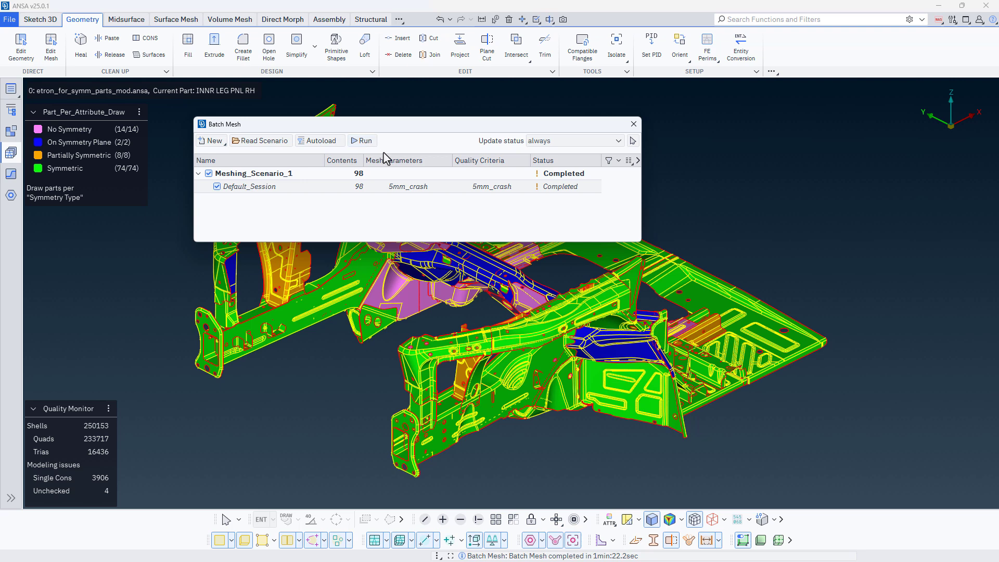
{"action": "right_click", "coordinate": [430, 188]}
{"action": "mouse_move", "coordinate": [478, 210]}
{"action": "left_click", "coordinate": [628, 213]}
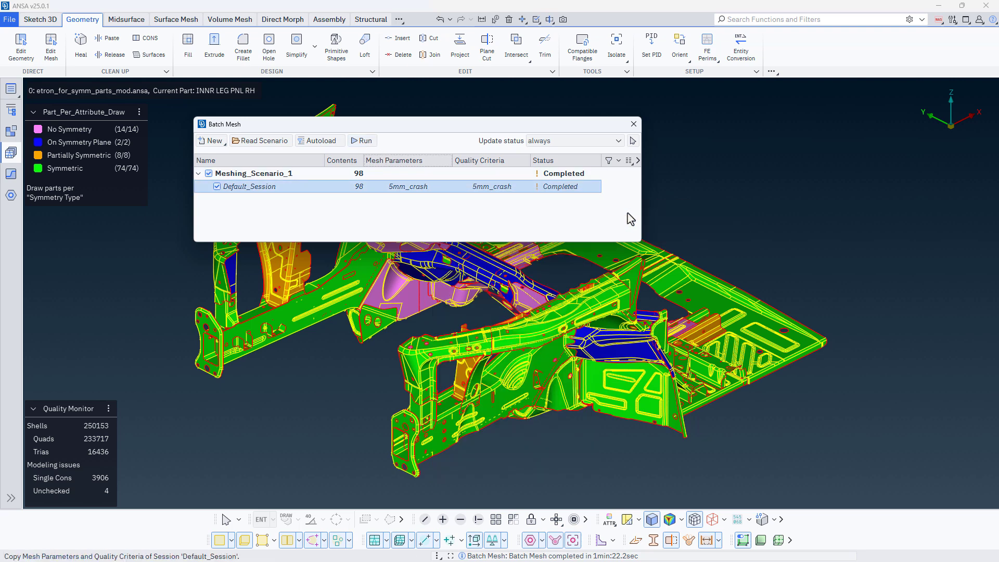
{"action": "left_click", "coordinate": [633, 124]}
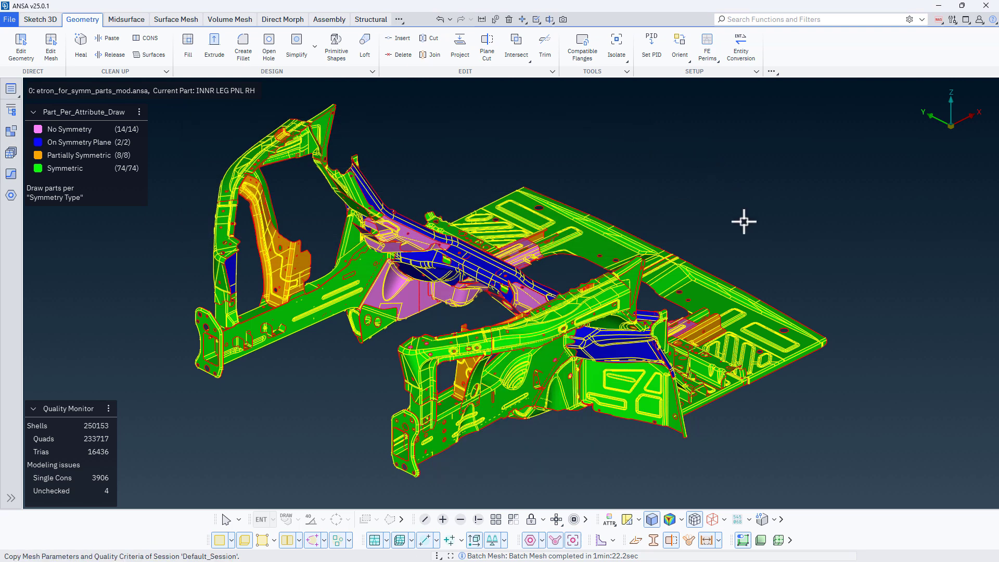
Display the generated mesh on the model and colour it by ANSA PART
{"action": "left_click", "coordinate": [627, 520]}
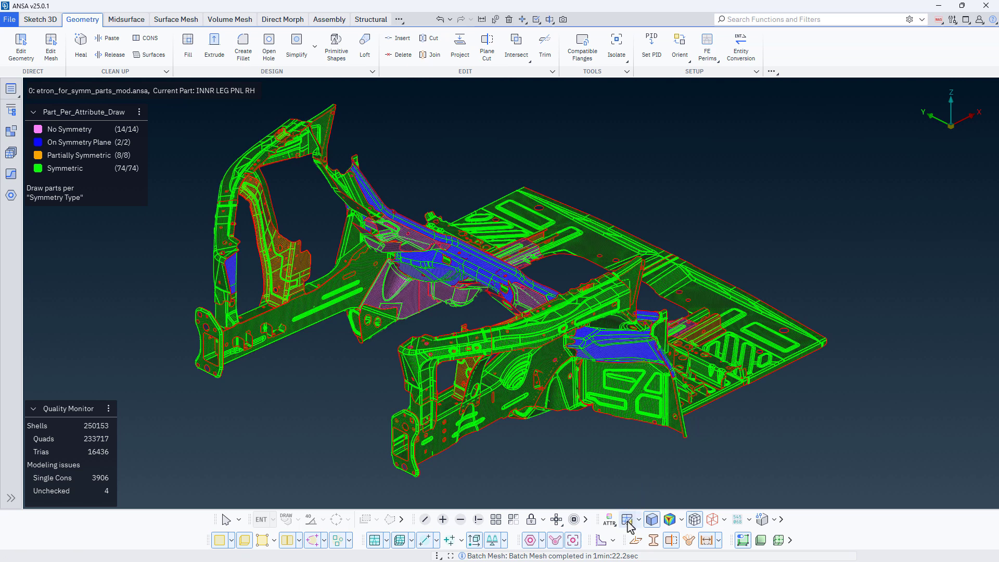
{"action": "left_click", "coordinate": [612, 518]}
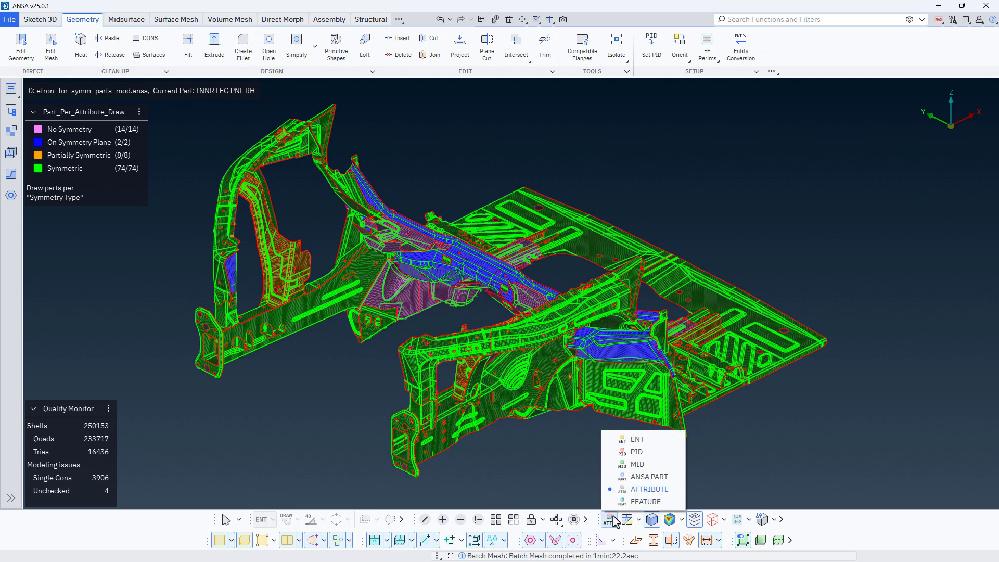
{"action": "left_click", "coordinate": [620, 476]}
Isolate the two mirrored inner side-rail panels by hiding each one with Not and inverting the visibility
{"action": "left_click", "coordinate": [479, 519]}
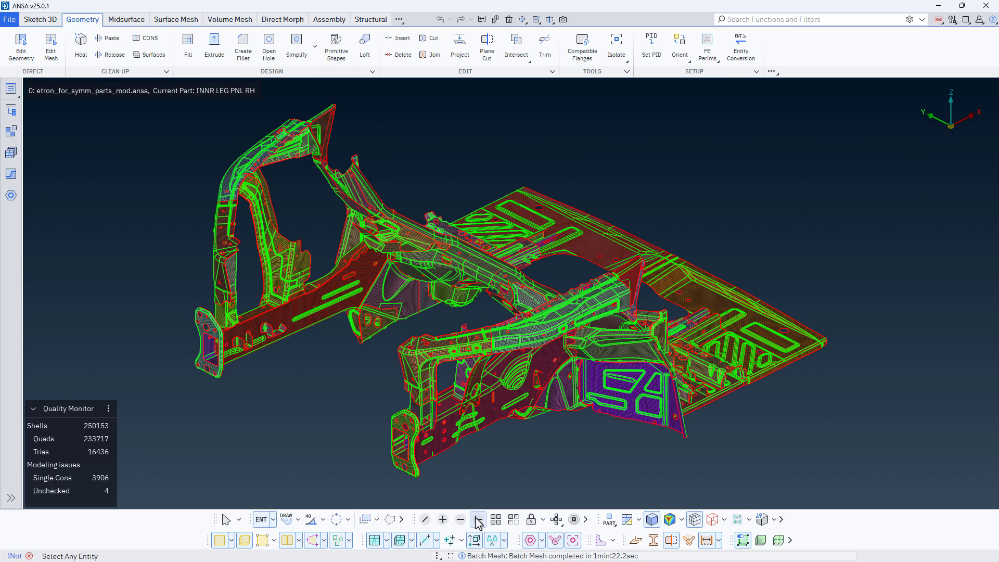
{"action": "left_click", "coordinate": [288, 520]}
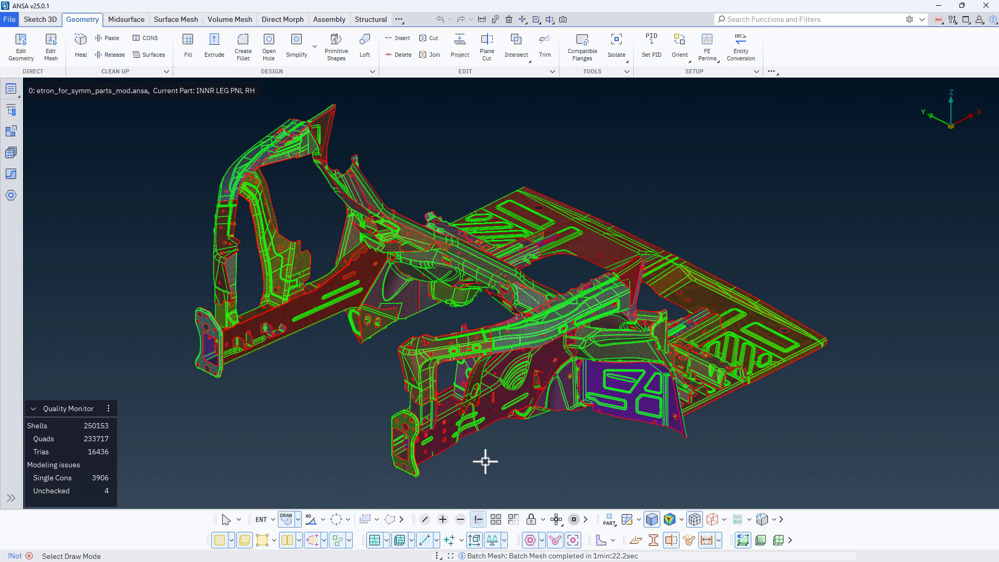
{"action": "mouse_move", "coordinate": [485, 461]}
{"action": "left_mouse_down", "text": "ctrl"}
{"action": "mouse_move", "coordinate": [472, 445]}
{"action": "mouse_move", "coordinate": [448, 440]}
{"action": "mouse_move", "coordinate": [437, 457]}
{"action": "mouse_move", "coordinate": [435, 402]}
{"action": "mouse_move", "coordinate": [548, 358]}
{"action": "mouse_move", "coordinate": [624, 380]}
{"action": "mouse_move", "coordinate": [510, 370]}
{"action": "left_mouse_up", "text": "ctrl"}
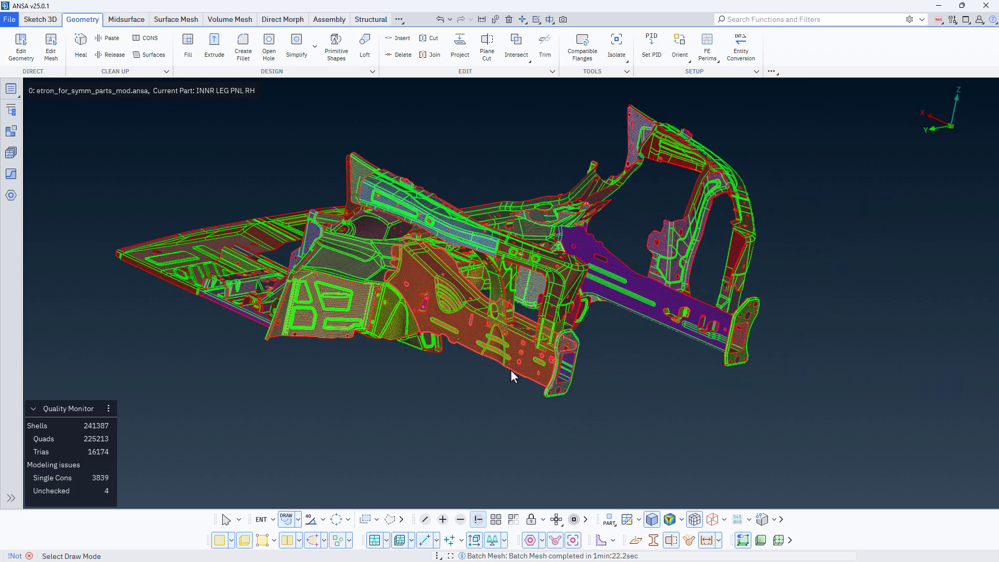
{"action": "left_click", "coordinate": [510, 369]}
{"action": "key", "text": "ctrl+i"}
{"action": "key", "text": "F10"}
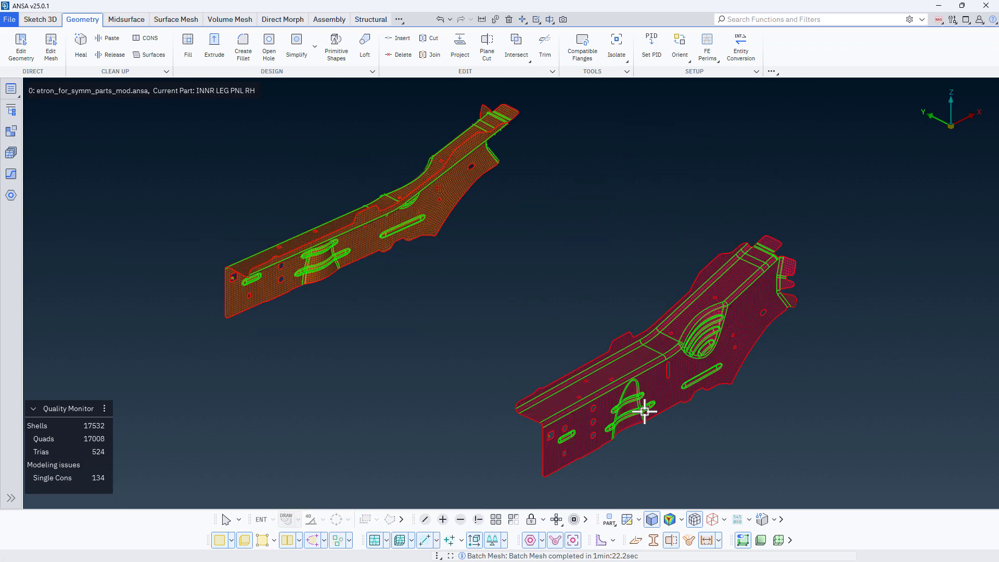
Examine how the meshes of the two mirrored panels overlap around the holes and beads in an unshaded side view
{"action": "left_click", "coordinate": [652, 522]}
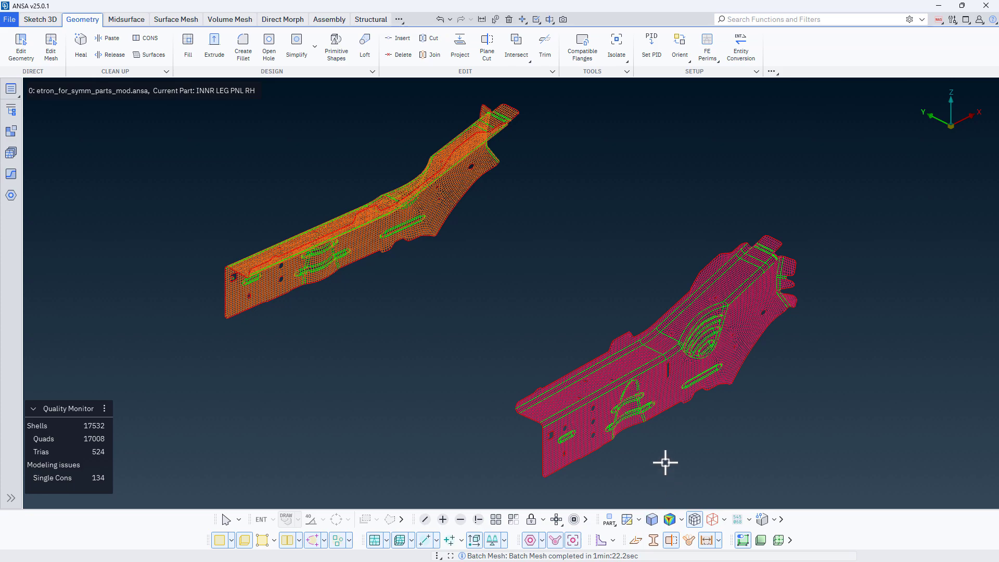
{"action": "key", "text": "F2"}
{"action": "middle_click_drag", "start_coordinate": [495, 440], "coordinate": [660, 425], "text": "ctrl"}
{"action": "scroll", "coordinate": [329, 331], "scroll_direction": "up", "scroll_amount": 5}
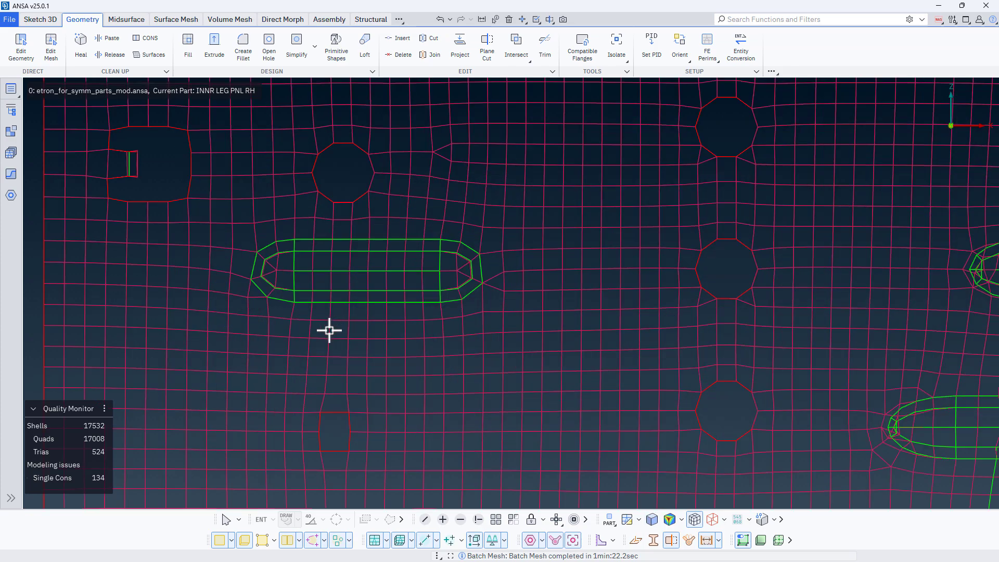
{"action": "scroll", "coordinate": [437, 380], "scroll_direction": "down", "scroll_amount": 5}
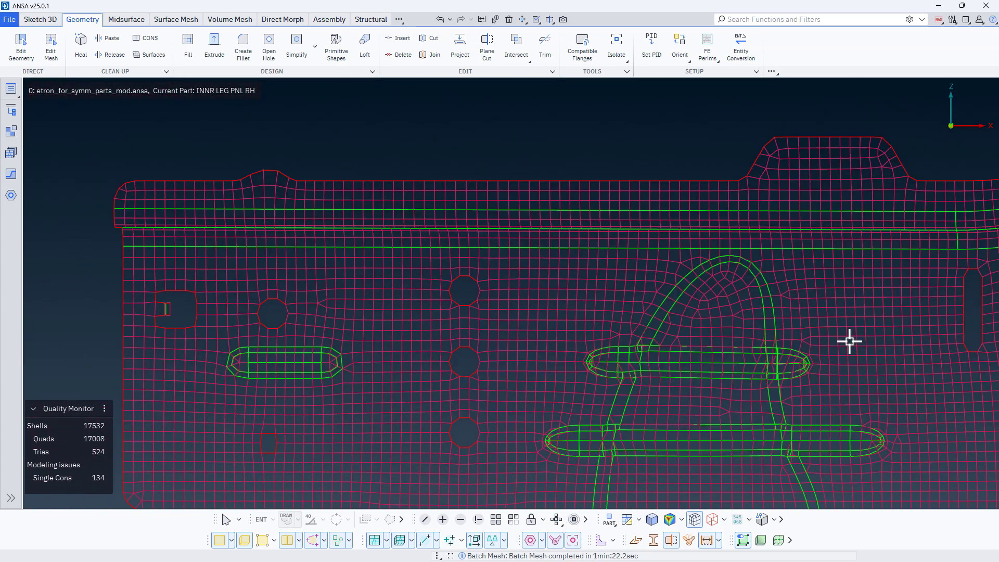
{"action": "scroll", "coordinate": [634, 298], "scroll_direction": "up", "scroll_amount": 3}
{"action": "middle_click_drag", "start_coordinate": [744, 300], "coordinate": [607, 304], "text": "ctrl"}
{"action": "middle_click_drag", "start_coordinate": [899, 263], "coordinate": [592, 374], "text": "ctrl"}
{"action": "scroll", "coordinate": [728, 234], "scroll_direction": "up", "scroll_amount": 5}
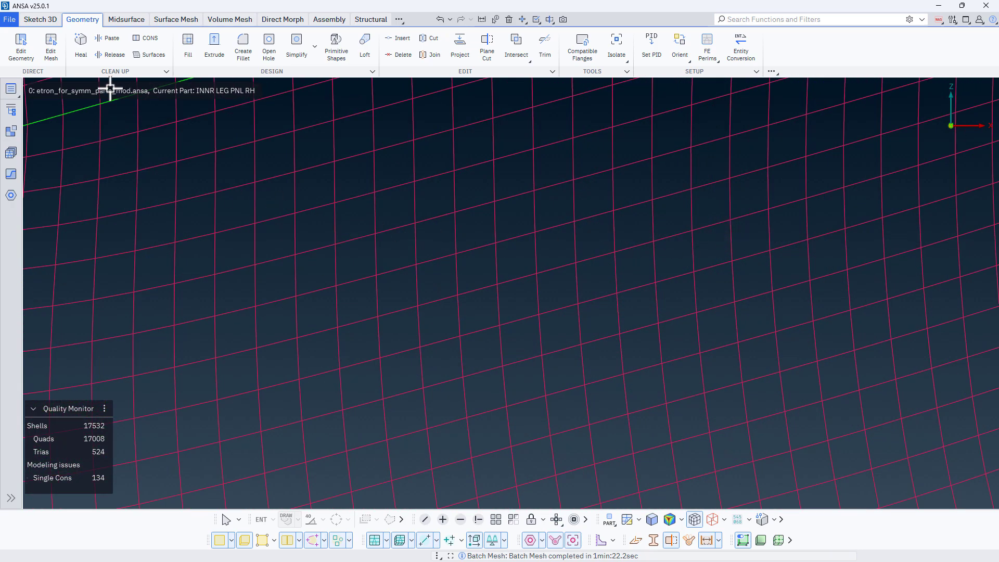
Move one mesh node off its mirrored counterpart with Edit Mesh, undo the move and restore the shaded isometric display
{"action": "left_click", "coordinate": [51, 45]}
{"action": "left_click_drag", "start_coordinate": [536, 193], "coordinate": [554, 203]}
{"action": "scroll", "coordinate": [546, 198], "scroll_direction": "up", "scroll_amount": 6}
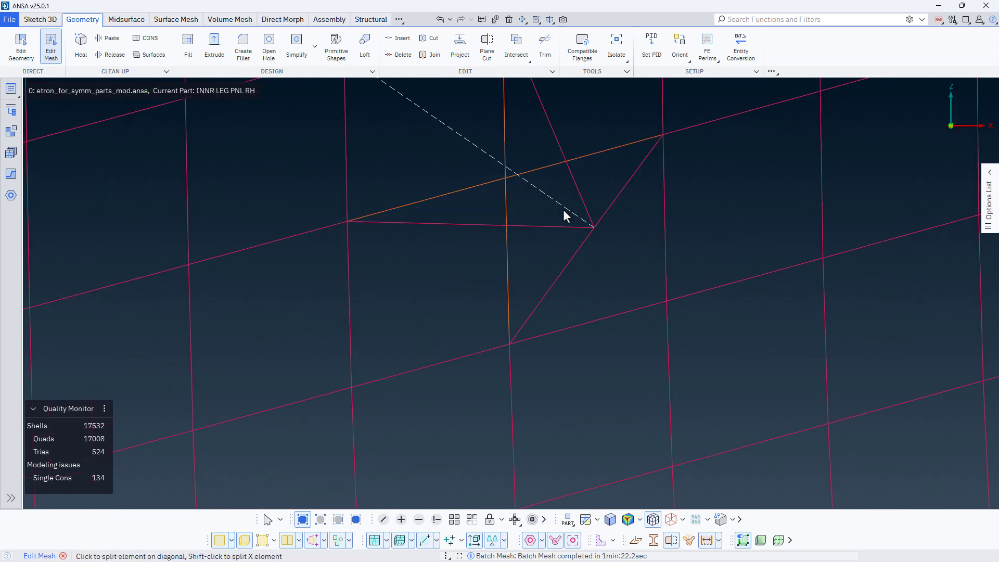
{"action": "key", "text": "Escape"}
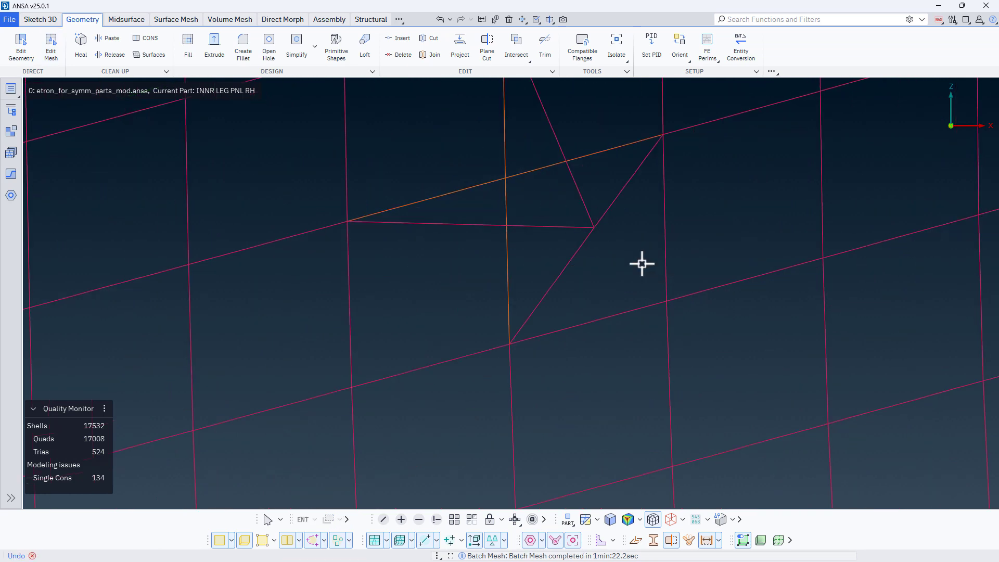
{"action": "key", "text": "ctrl+z"}
{"action": "key", "text": "F10"}
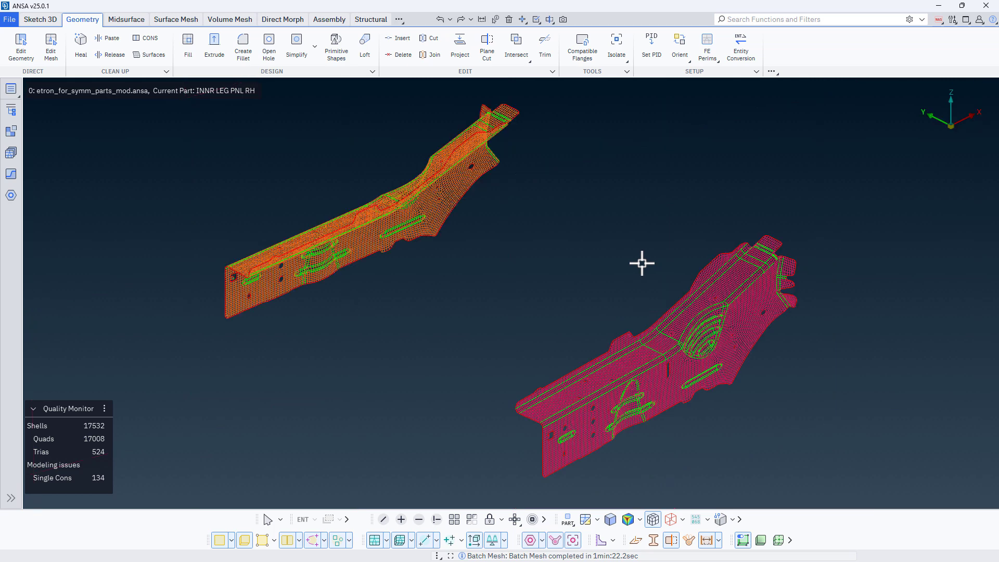
{"action": "left_click", "coordinate": [610, 520]}
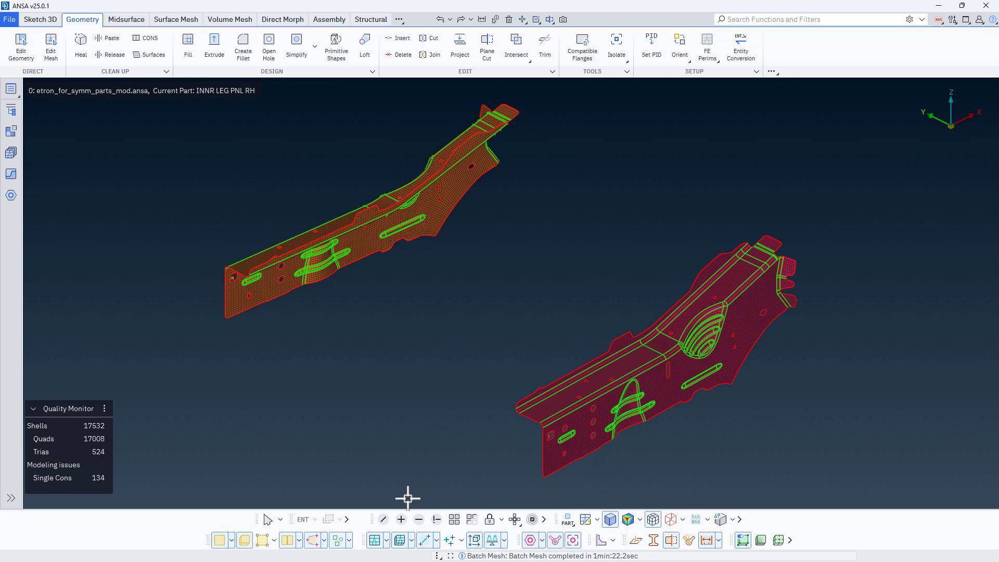
Isolate one of the two mirrored panels with Or and colour its mesh by feature
{"action": "left_click", "coordinate": [383, 519]}
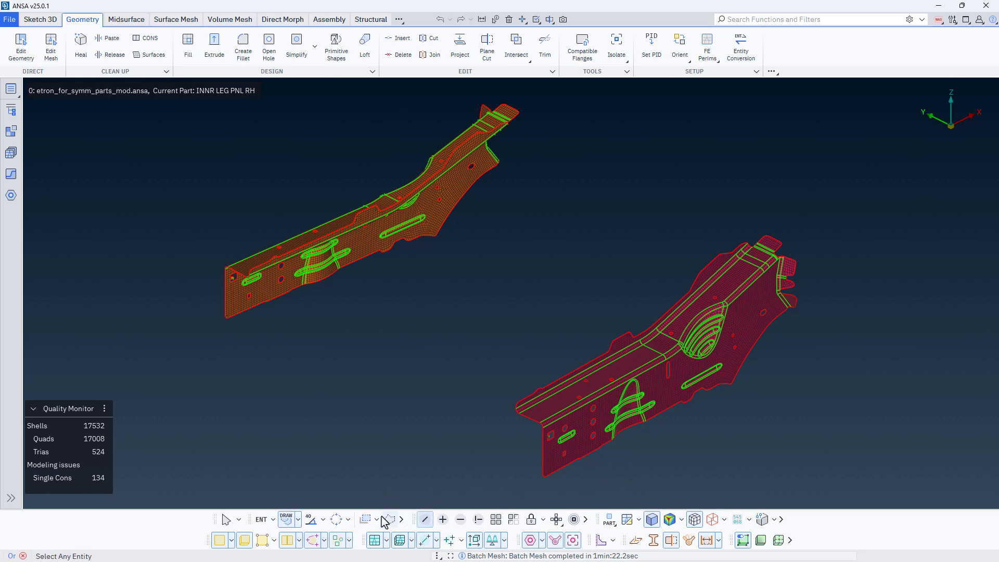
{"action": "left_click", "coordinate": [348, 249]}
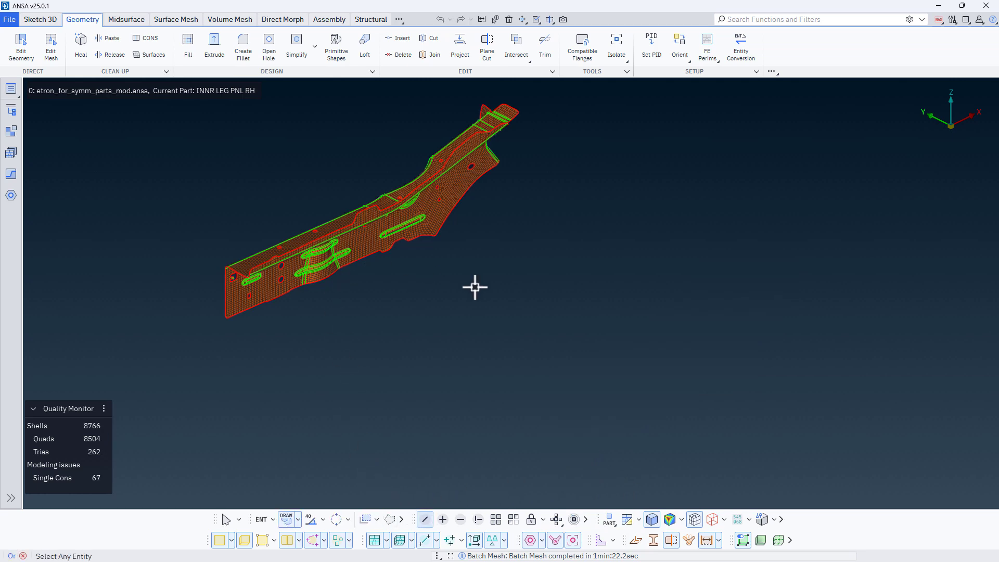
{"action": "middle_click_drag", "start_coordinate": [475, 287], "coordinate": [574, 359]}
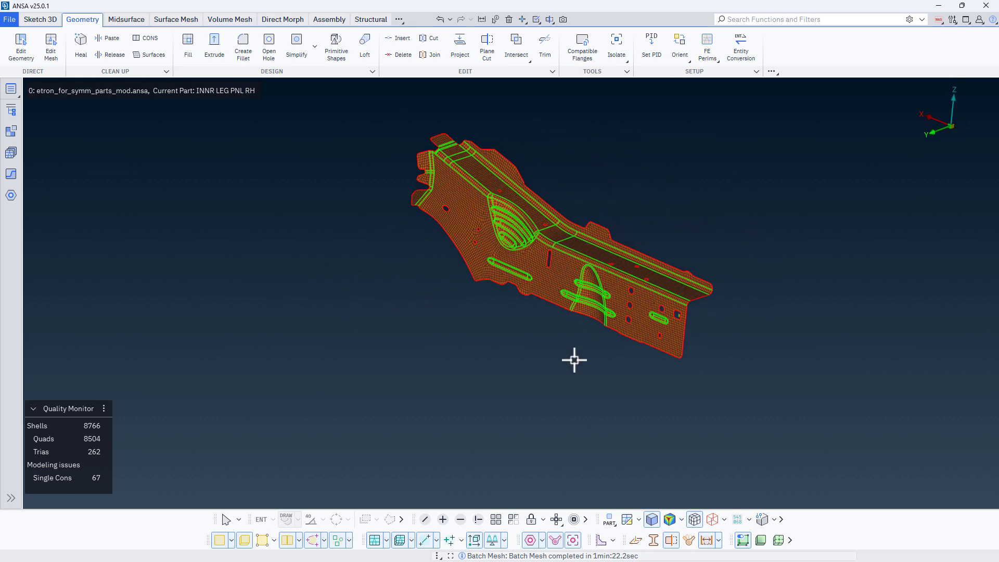
{"action": "left_click", "coordinate": [609, 519]}
{"action": "left_click", "coordinate": [627, 502]}
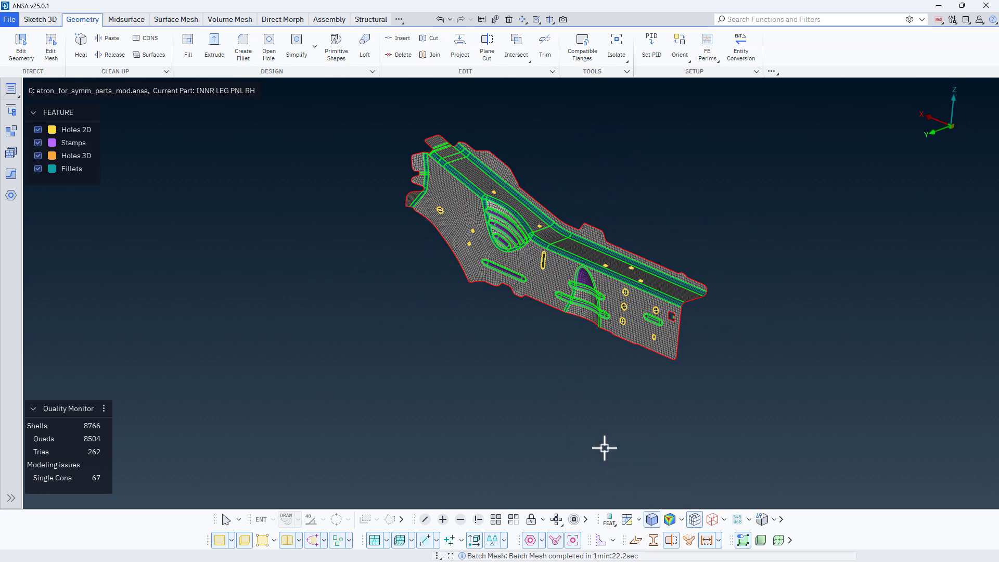
List the panel's recognized features, select all the 2D holes and start a new mesh treatment for them
{"action": "middle_click_drag", "start_coordinate": [604, 447], "coordinate": [758, 379]}
{"action": "left_click", "coordinate": [11, 173]}
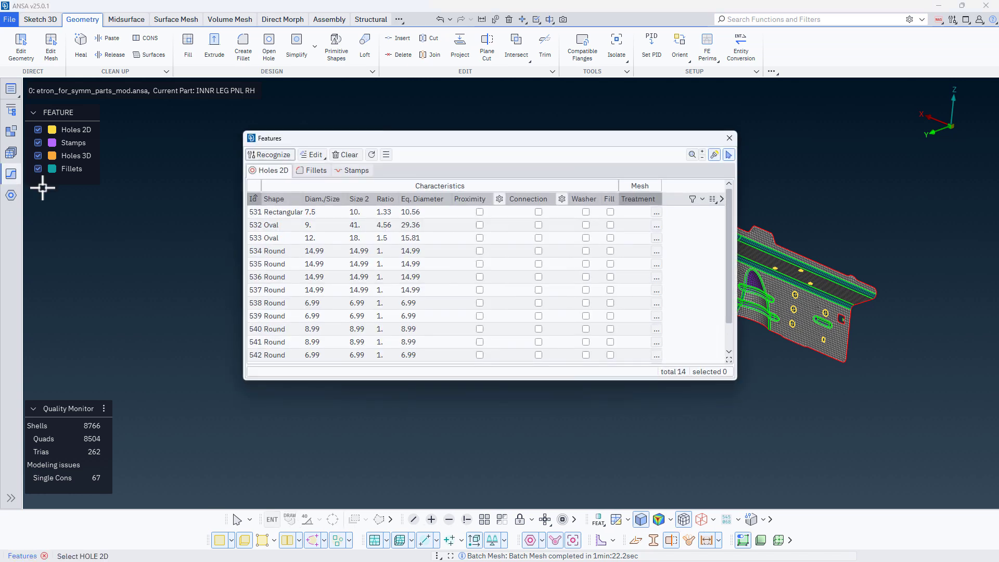
{"action": "left_click_drag", "start_coordinate": [447, 138], "coordinate": [257, 161]}
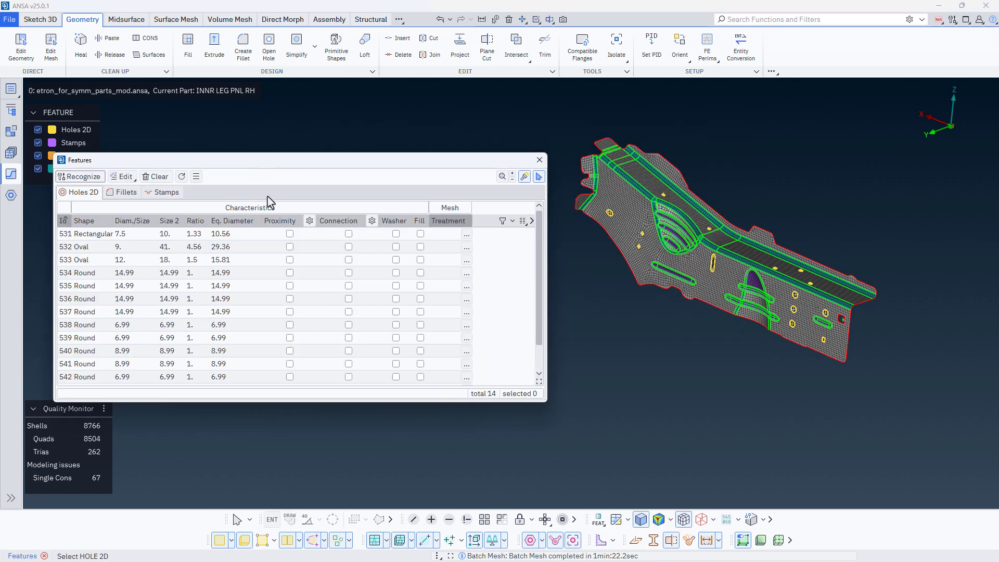
{"action": "key", "text": "ctrl+a"}
{"action": "right_click", "coordinate": [328, 235]}
{"action": "mouse_move", "coordinate": [359, 341]}
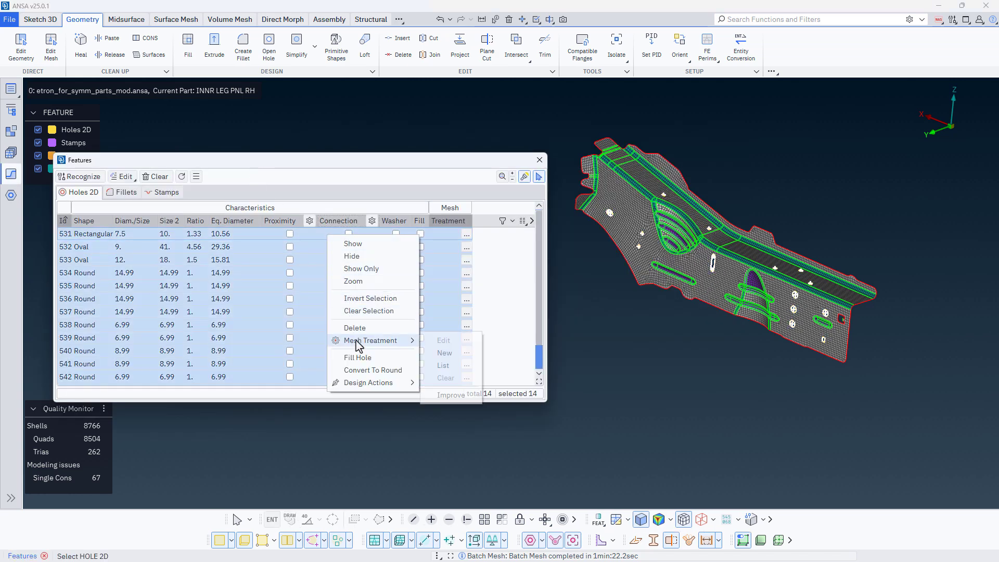
{"action": "left_click", "coordinate": [446, 353]}
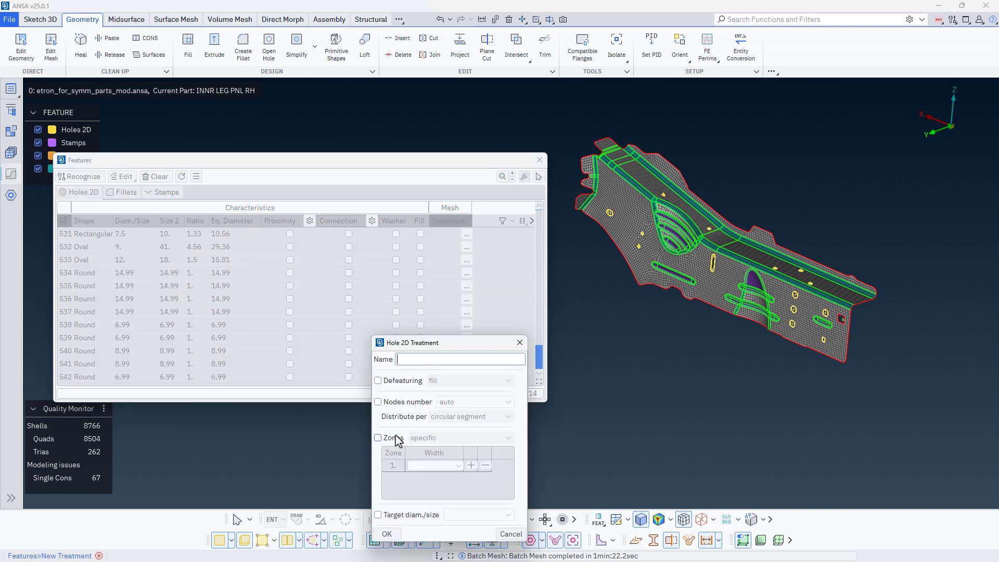
Define two specific zones, each 3 wide, in the Hole 2D treatment and apply it to the selected holes
{"action": "left_click", "coordinate": [396, 437]}
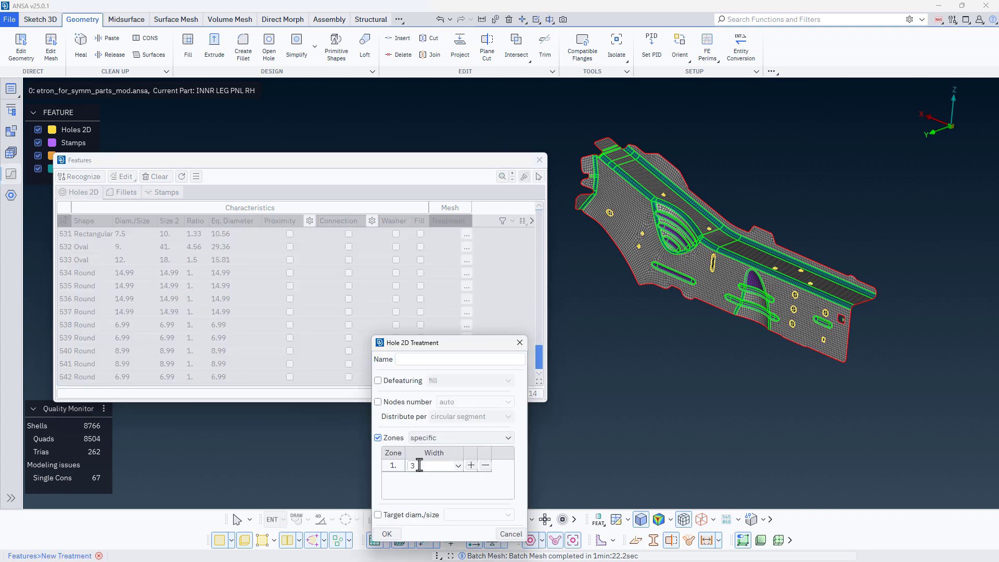
{"action": "left_click", "coordinate": [471, 465]}
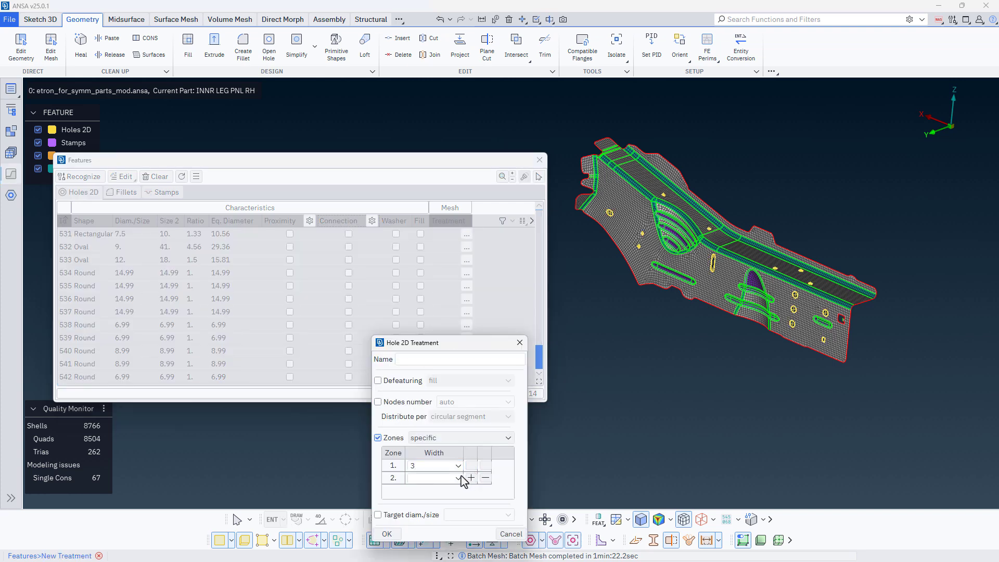
{"action": "left_click", "coordinate": [388, 534]}
{"action": "left_click", "coordinate": [362, 480]}
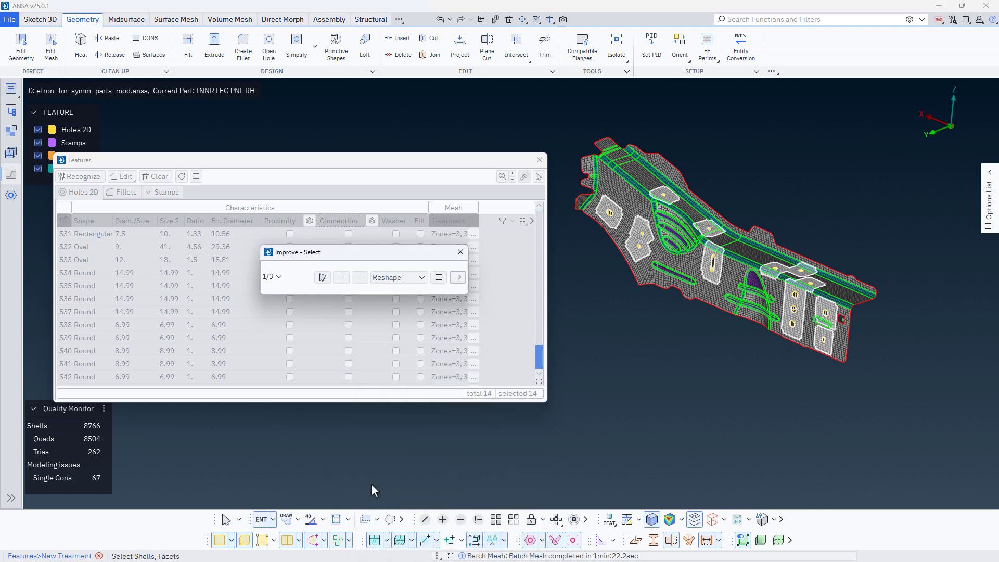
Reshape the mesh around the treated holes by completing the Improve stages, and close the Features list
{"action": "left_click", "coordinate": [457, 279]}
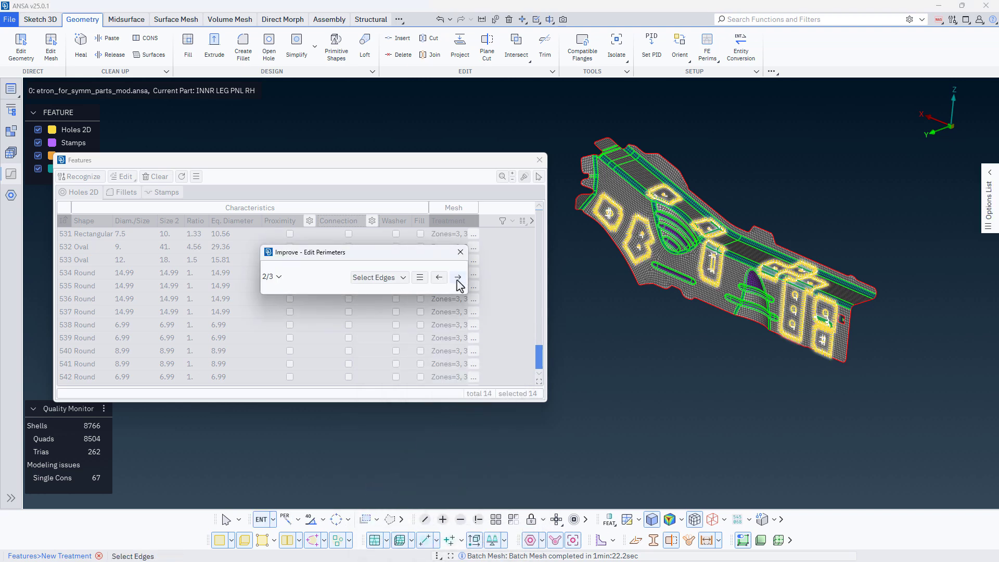
{"action": "left_click", "coordinate": [458, 279]}
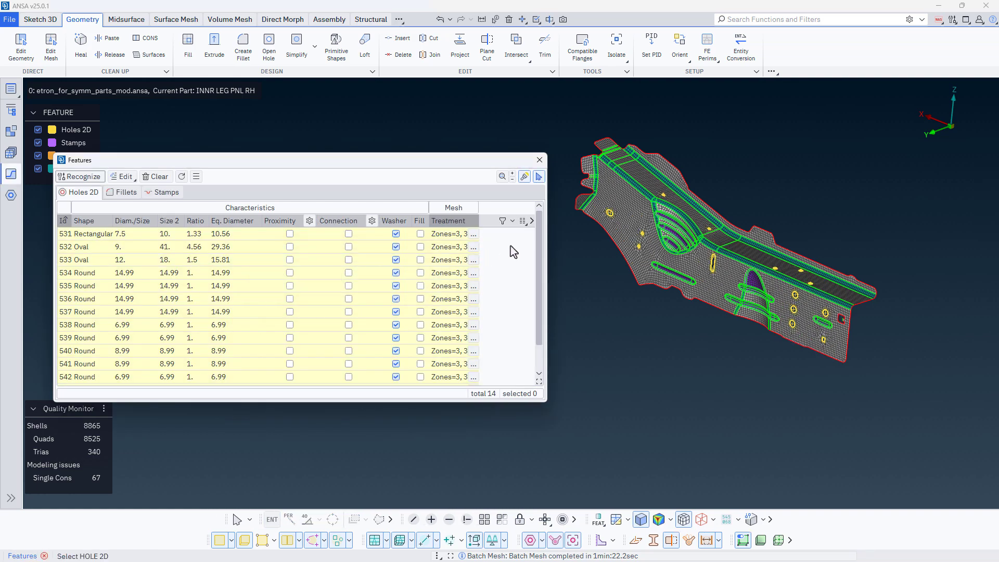
{"action": "left_click", "coordinate": [540, 159]}
Examine the new washer zones around the holes along the whole isolated panel
{"action": "scroll", "coordinate": [604, 212], "scroll_direction": "up", "scroll_amount": 5}
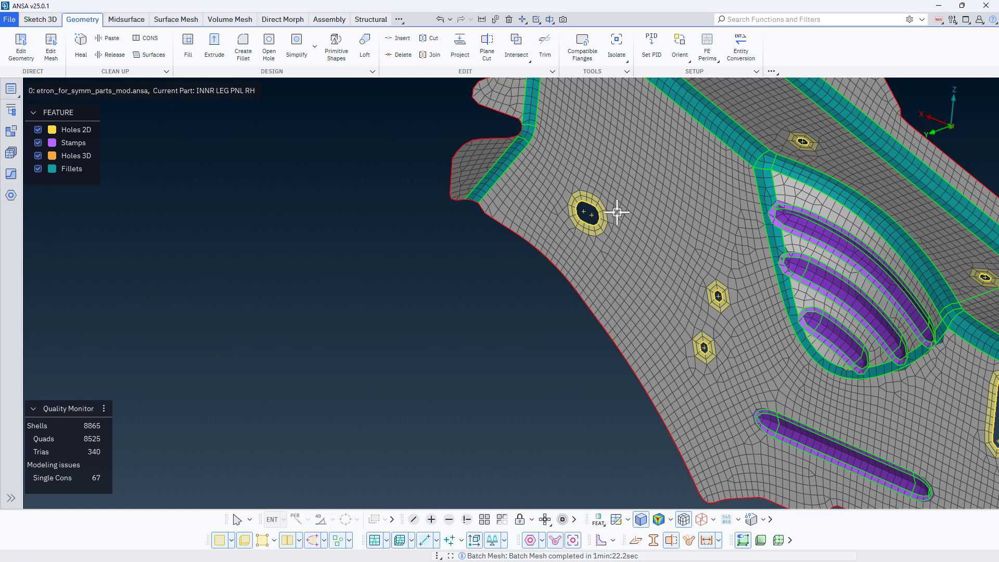
{"action": "middle_click_drag", "start_coordinate": [747, 332], "coordinate": [435, 283], "text": "ctrl"}
{"action": "left_click_drag", "start_coordinate": [702, 347], "coordinate": [693, 356], "text": "ctrl"}
{"action": "middle_click_drag", "start_coordinate": [884, 412], "coordinate": [616, 283], "text": "ctrl"}
{"action": "left_click_drag", "start_coordinate": [616, 283], "coordinate": [639, 306], "text": "ctrl"}
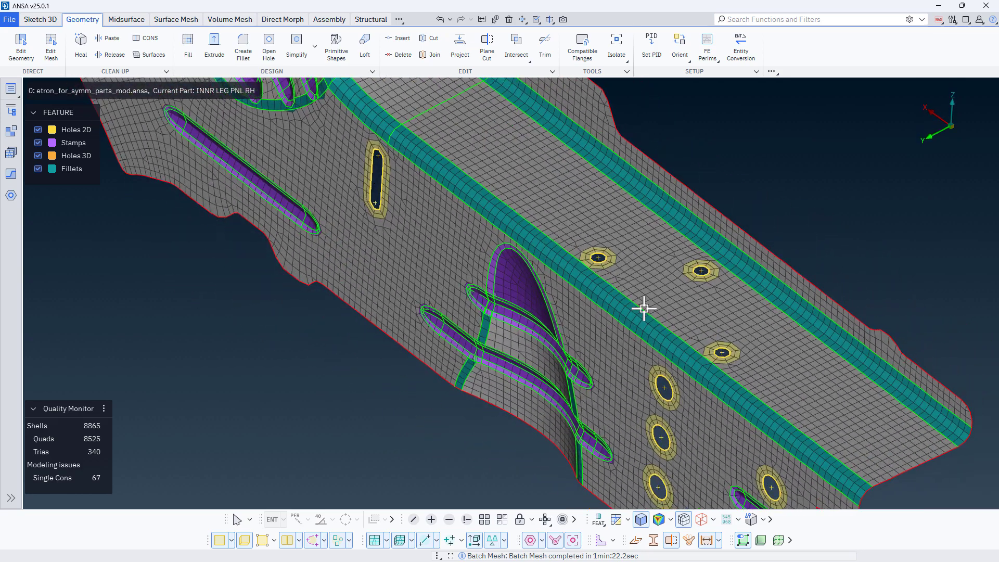
{"action": "middle_click_drag", "start_coordinate": [542, 234], "coordinate": [726, 361], "text": "ctrl"}
{"action": "scroll", "coordinate": [703, 345], "scroll_direction": "down", "scroll_amount": 4}
{"action": "middle_click_drag", "start_coordinate": [732, 311], "coordinate": [513, 295], "text": "ctrl"}
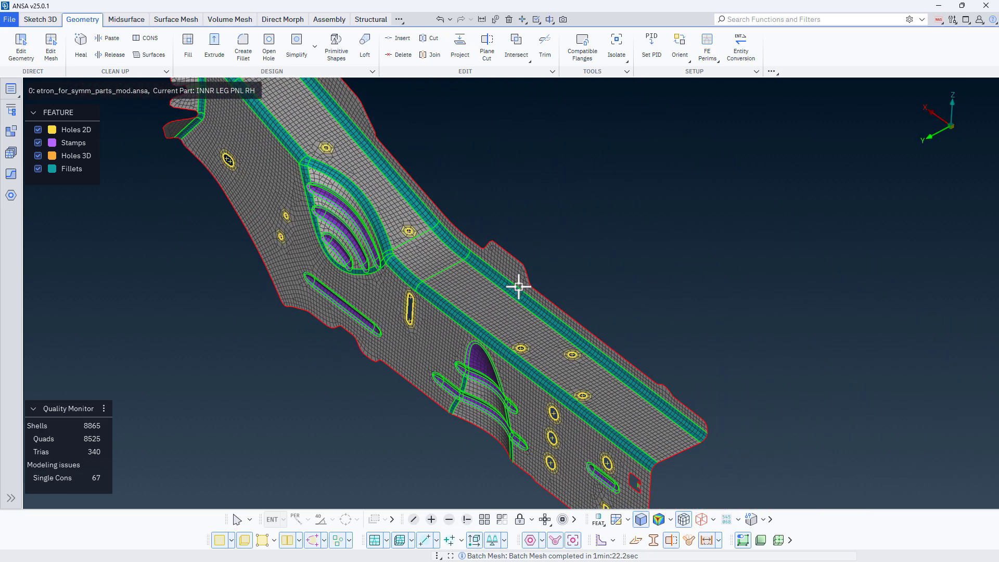
{"action": "scroll", "coordinate": [518, 286], "scroll_direction": "down", "scroll_amount": 3}
{"action": "middle_click_drag", "start_coordinate": [638, 274], "coordinate": [435, 265], "text": "ctrl"}
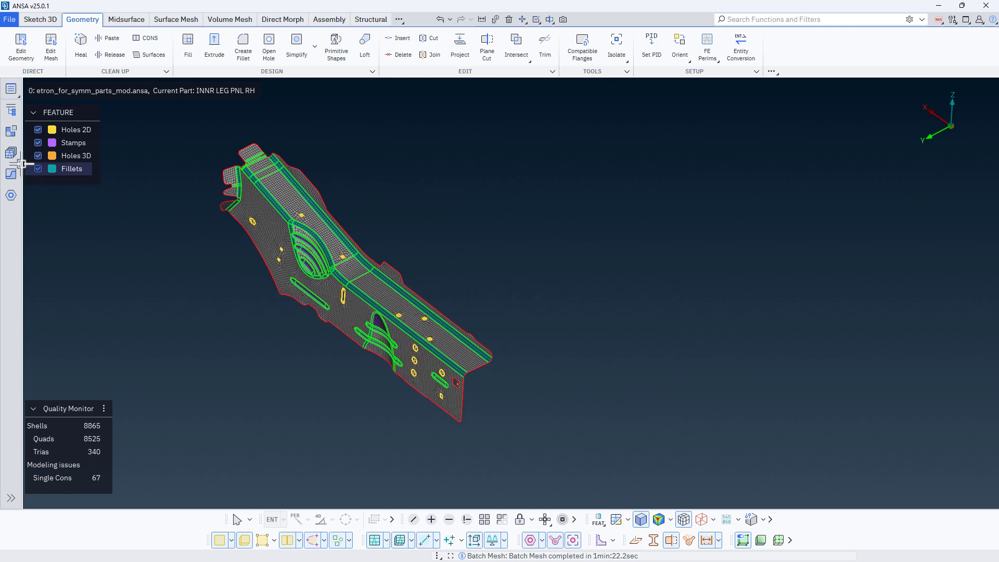
Expand the part tree in the Model Browser and pick the isolated panel from the model to locate it
{"action": "left_click", "coordinate": [11, 131]}
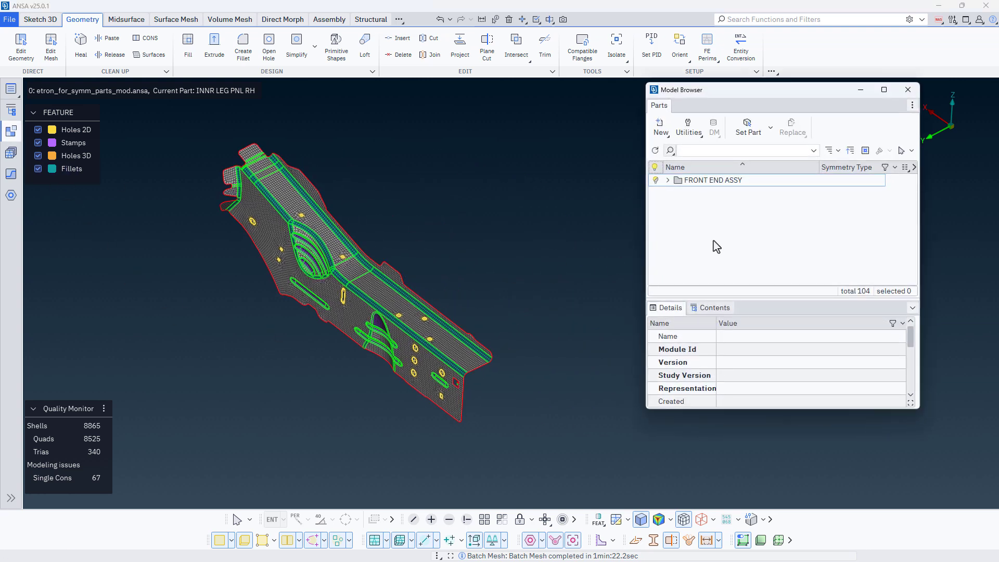
{"action": "left_click", "coordinate": [850, 150]}
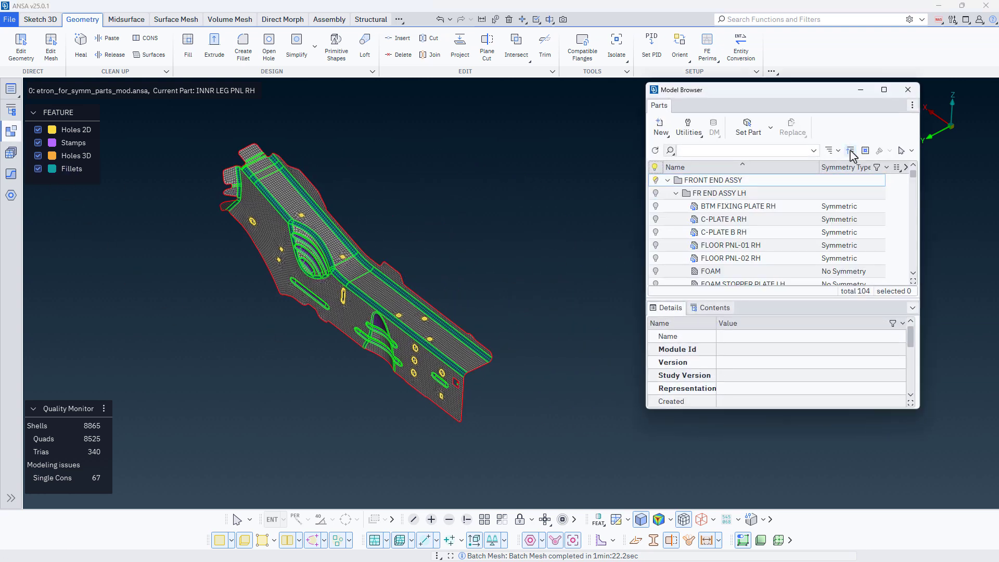
{"action": "left_click", "coordinate": [902, 150]}
{"action": "left_click", "coordinate": [377, 311]}
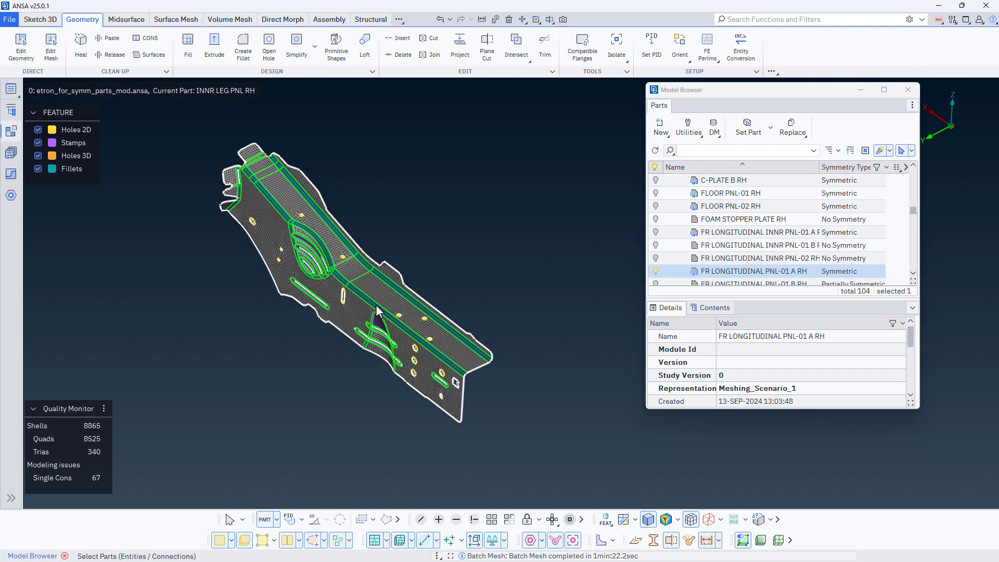
Select the symmetric counterpart of FR LONGITUDINAL PNL-01 A RH and show it beside the modified panel
{"action": "right_click", "coordinate": [733, 272]}
{"action": "mouse_move", "coordinate": [756, 355]}
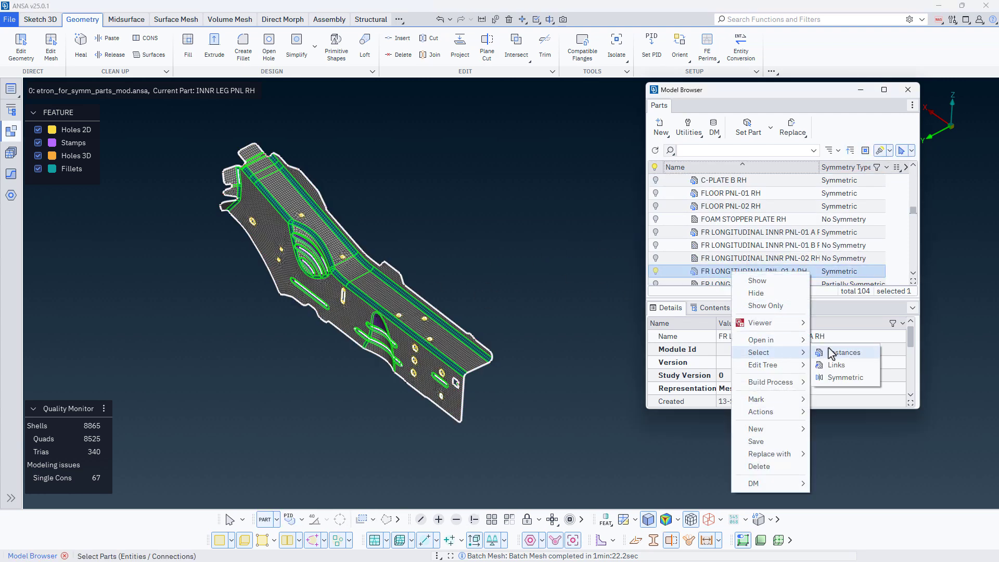
{"action": "left_click", "coordinate": [843, 377]}
{"action": "right_click", "coordinate": [606, 130]}
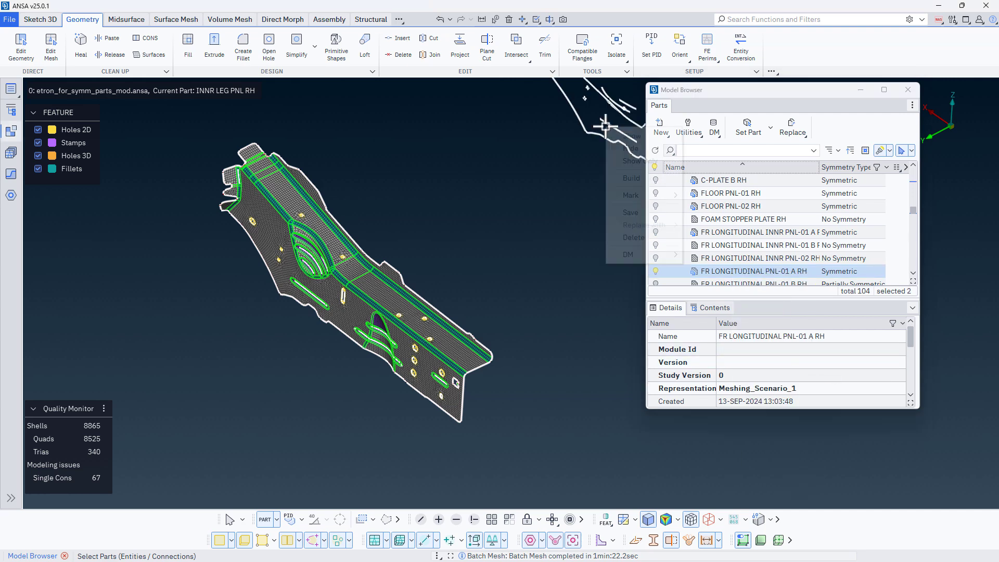
{"action": "left_click", "coordinate": [614, 137]}
{"action": "left_click", "coordinate": [899, 234]}
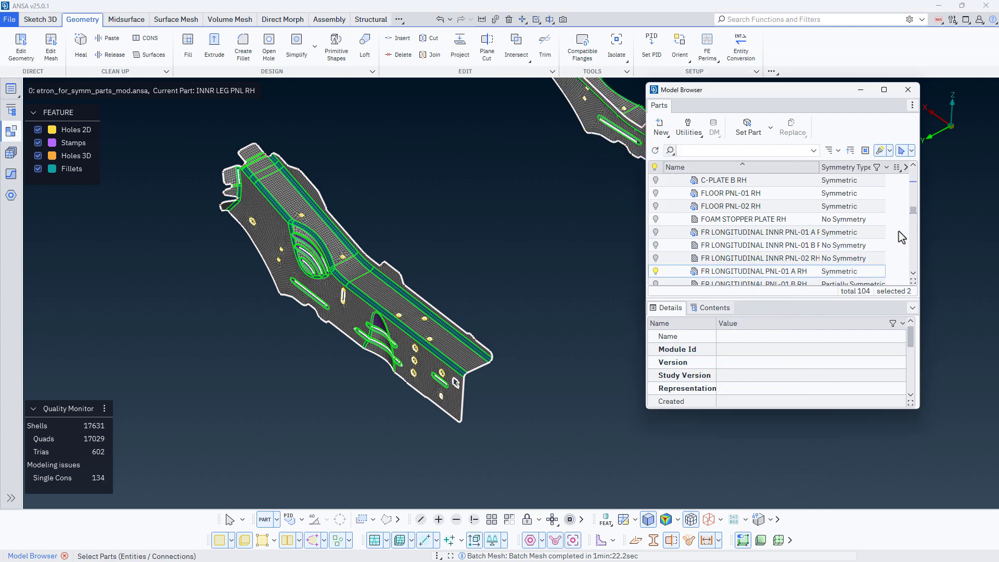
Pick the modified panel and run Sync Representation on it to transfer its mesh to the symmetric counterpart
{"action": "middle_click_drag", "start_coordinate": [564, 208], "coordinate": [332, 317], "text": "ctrl"}
{"action": "left_click_drag", "start_coordinate": [332, 317], "coordinate": [459, 324], "text": "ctrl"}
{"action": "scroll", "coordinate": [505, 269], "scroll_direction": "up", "scroll_amount": 8}
{"action": "scroll", "coordinate": [468, 326], "scroll_direction": "down", "scroll_amount": 8}
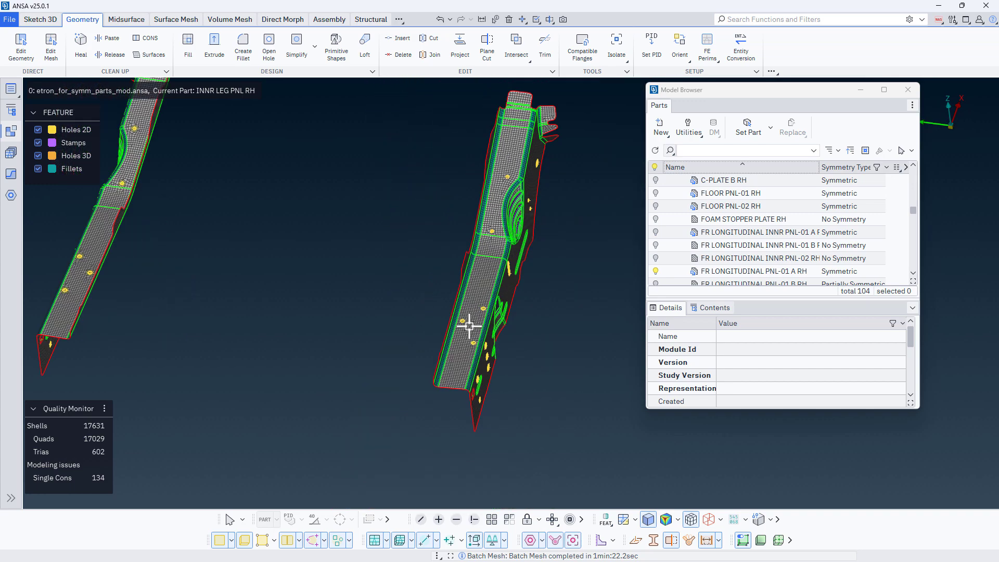
{"action": "middle_click_drag", "start_coordinate": [373, 310], "coordinate": [538, 355], "text": "ctrl"}
{"action": "left_click", "coordinate": [901, 151]}
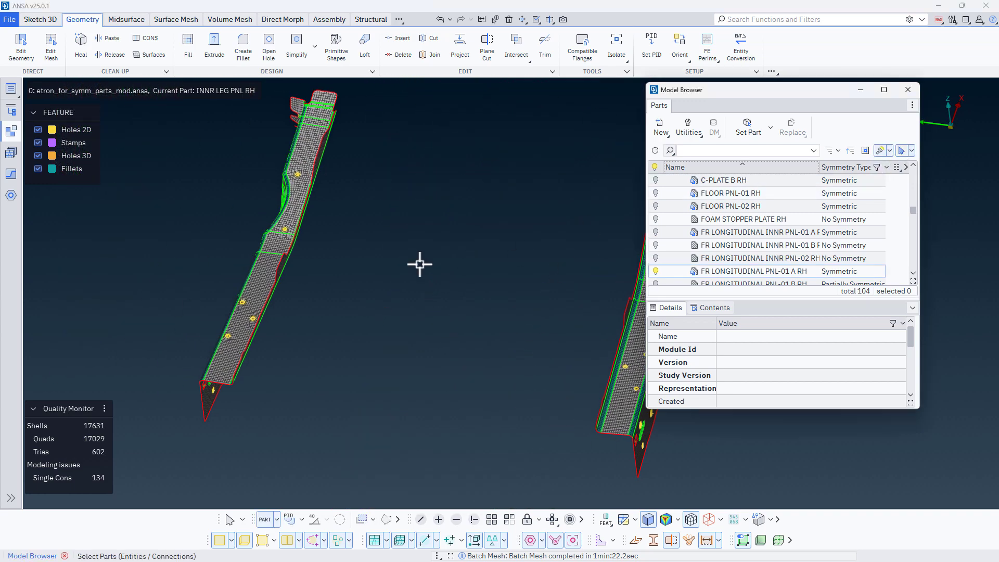
{"action": "left_click", "coordinate": [287, 249]}
{"action": "right_click", "coordinate": [733, 276]}
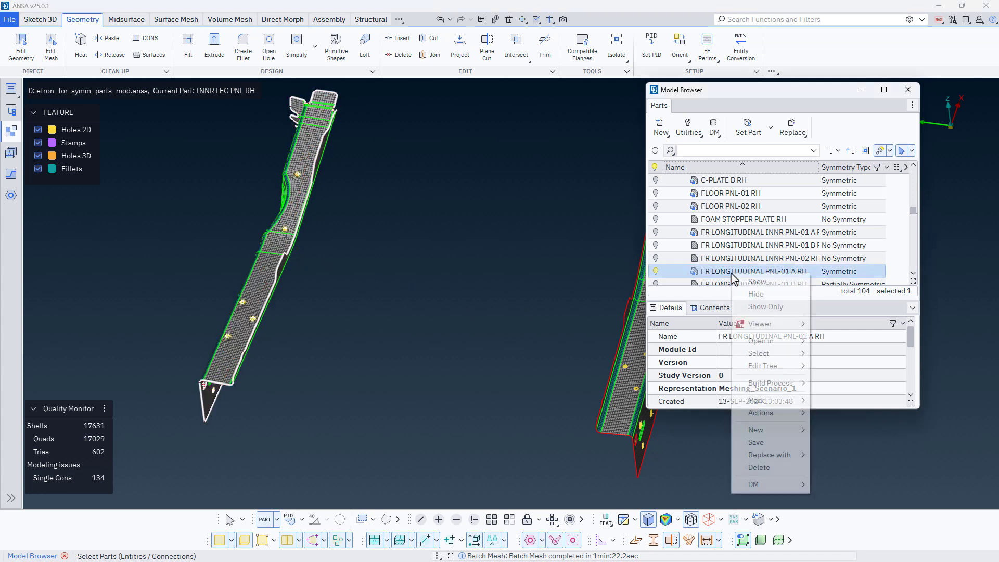
{"action": "mouse_move", "coordinate": [765, 486]}
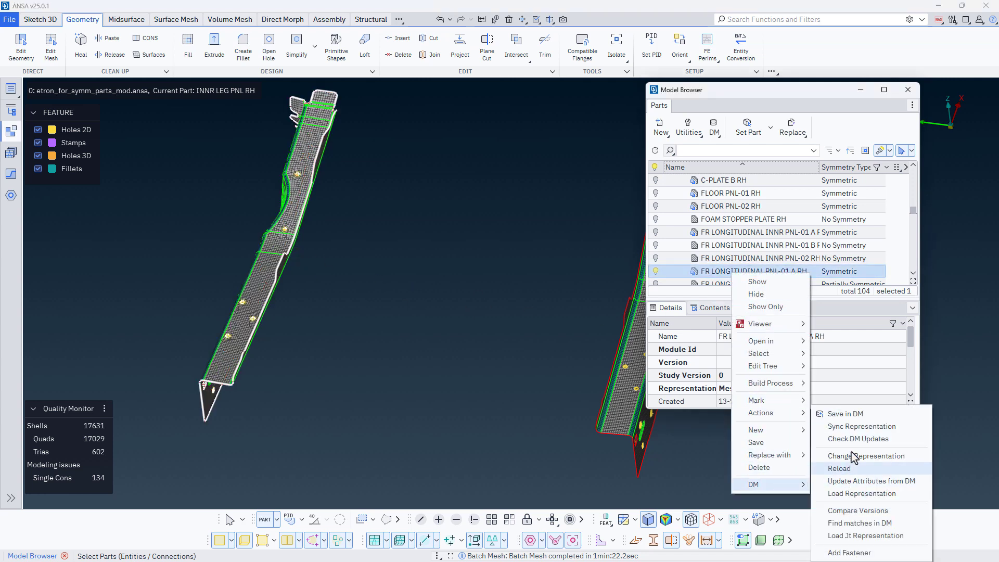
{"action": "left_click", "coordinate": [851, 429]}
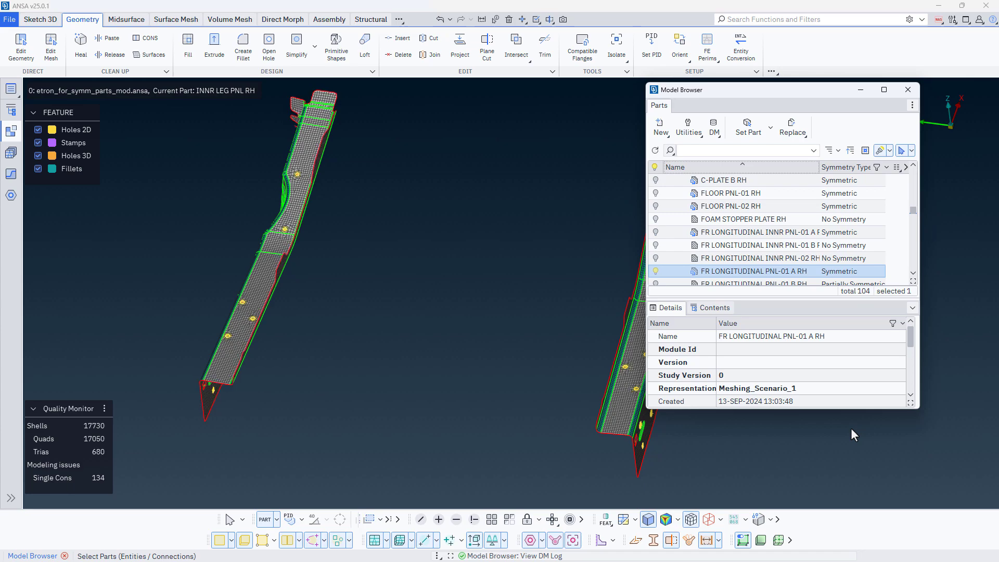
{"action": "key", "text": "Escape"}
Examine the washer zones around the holes of the mirrored panel, finishing with both panels in view
{"action": "middle_click_drag", "start_coordinate": [787, 392], "coordinate": [705, 333], "text": "ctrl"}
{"action": "left_click_drag", "start_coordinate": [705, 334], "coordinate": [604, 316], "text": "ctrl"}
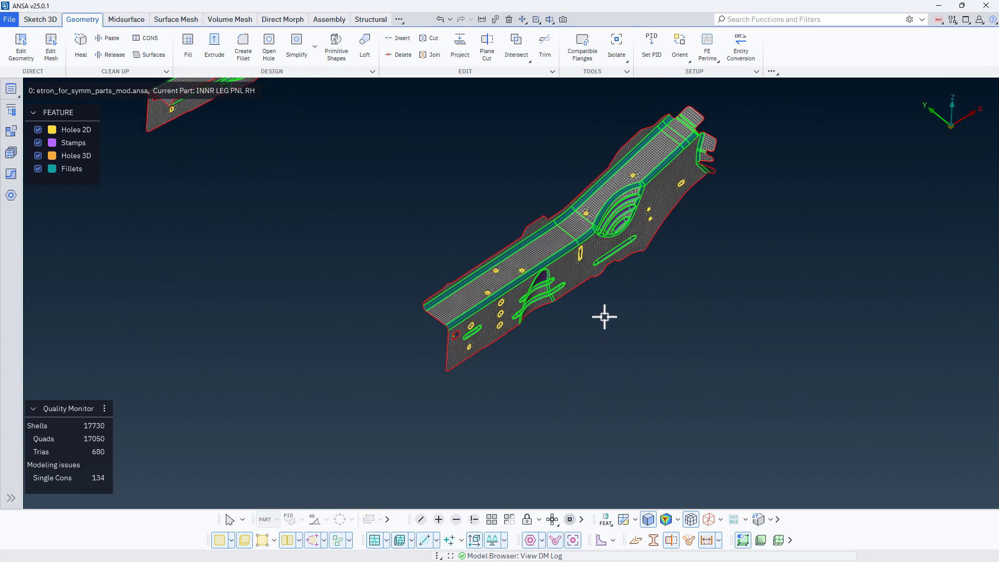
{"action": "scroll", "coordinate": [511, 264], "scroll_direction": "up", "scroll_amount": 5}
{"action": "mouse_move", "coordinate": [661, 232]}
{"action": "middle_mouse_down", "text": "ctrl"}
{"action": "mouse_move", "coordinate": [639, 246]}
{"action": "mouse_move", "coordinate": [514, 156]}
{"action": "mouse_move", "coordinate": [389, 299]}
{"action": "middle_mouse_up", "text": "ctrl"}
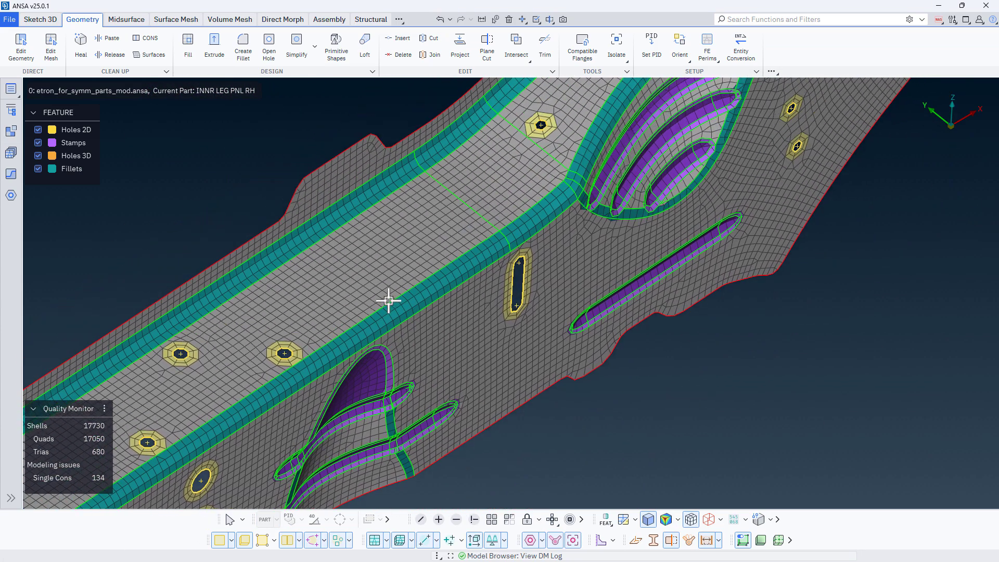
{"action": "middle_click_drag", "start_coordinate": [505, 252], "coordinate": [443, 347], "text": "ctrl"}
{"action": "mouse_move", "coordinate": [793, 158]}
{"action": "middle_mouse_down", "text": "ctrl"}
{"action": "mouse_move", "coordinate": [597, 351]}
{"action": "mouse_move", "coordinate": [604, 391]}
{"action": "middle_mouse_up", "text": "ctrl"}
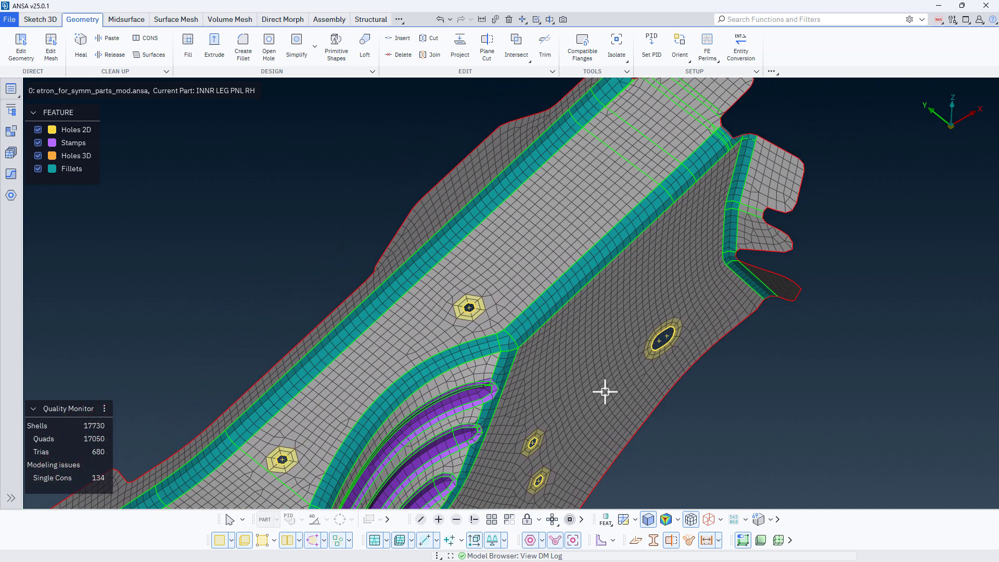
{"action": "key", "text": "f"}
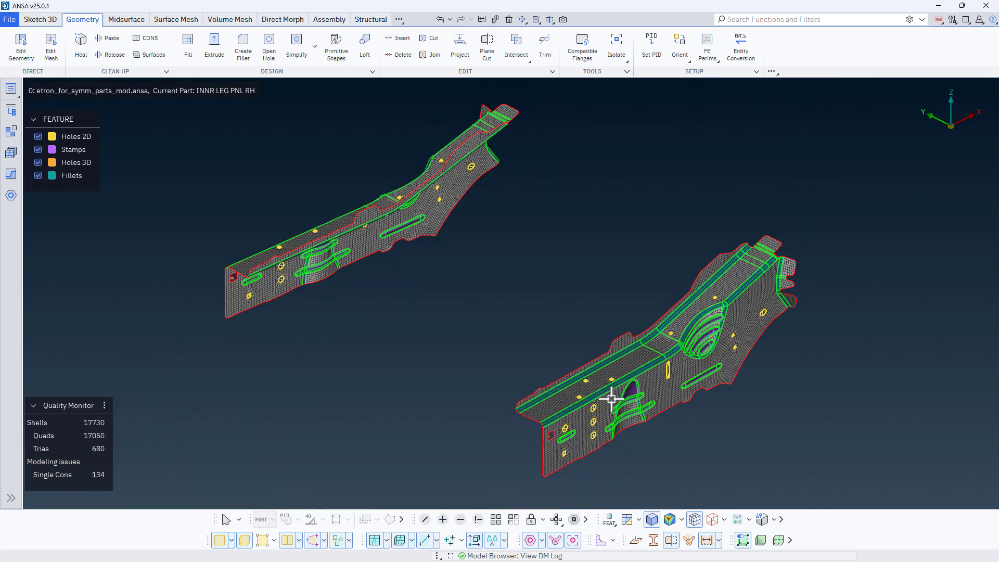
Colour the parts by their Symmetry Type attribute and show the complete front-end assembly
{"action": "left_click", "coordinate": [609, 519]}
{"action": "left_click", "coordinate": [615, 492]}
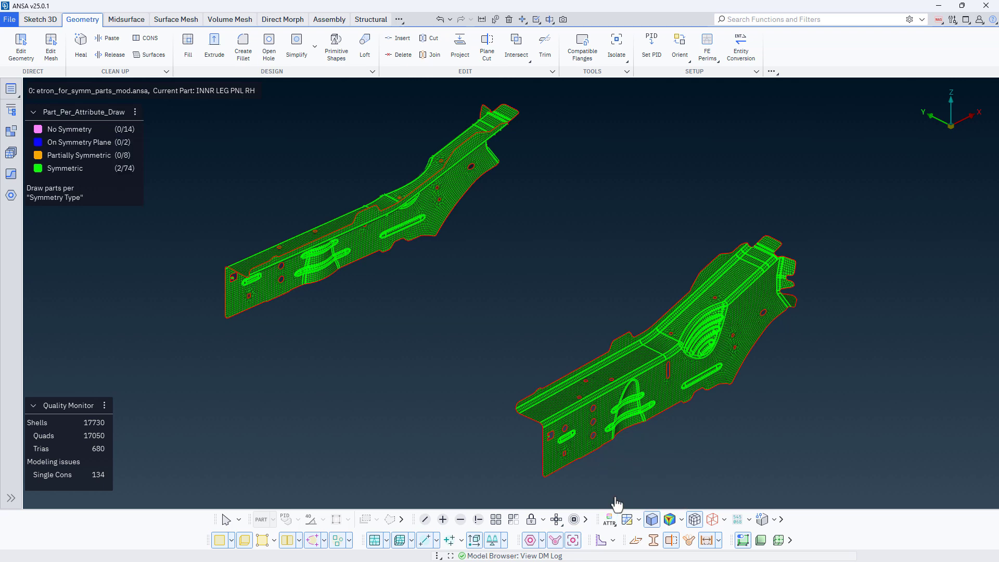
{"action": "left_click", "coordinate": [496, 518]}
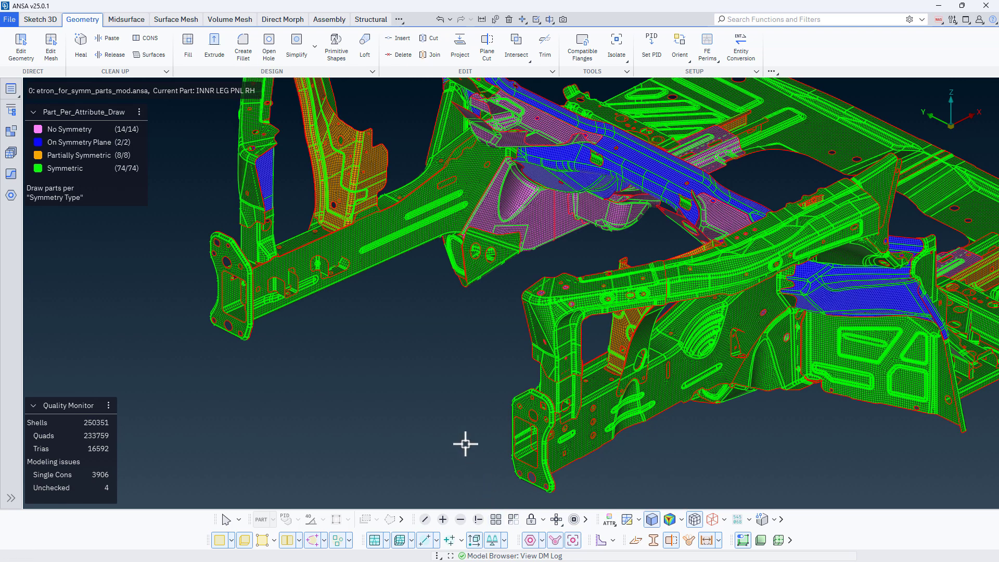
{"action": "key", "text": "f"}
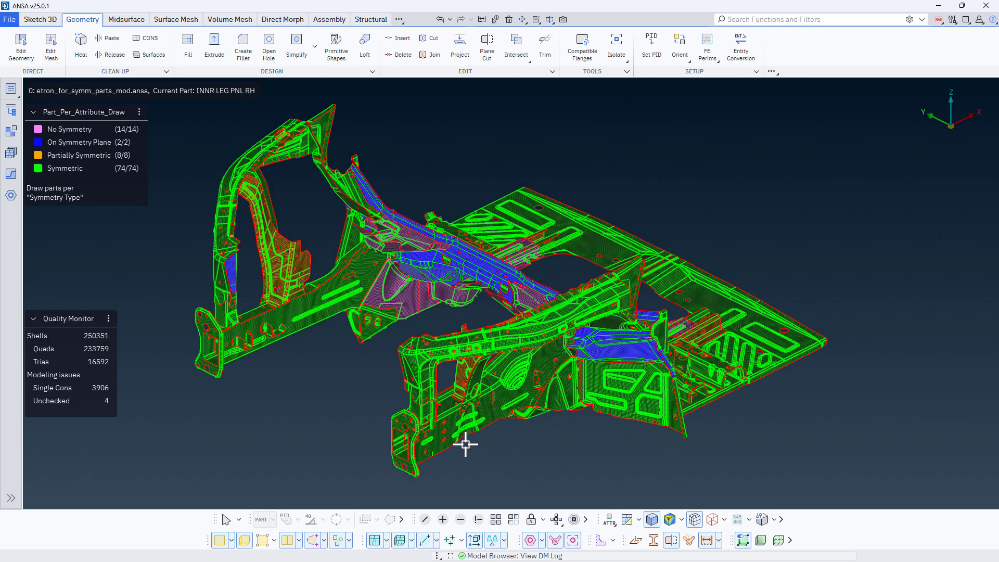
Show only the partially symmetric parts of the assembly
{"action": "right_click", "coordinate": [84, 156]}
{"action": "left_click", "coordinate": [110, 192]}
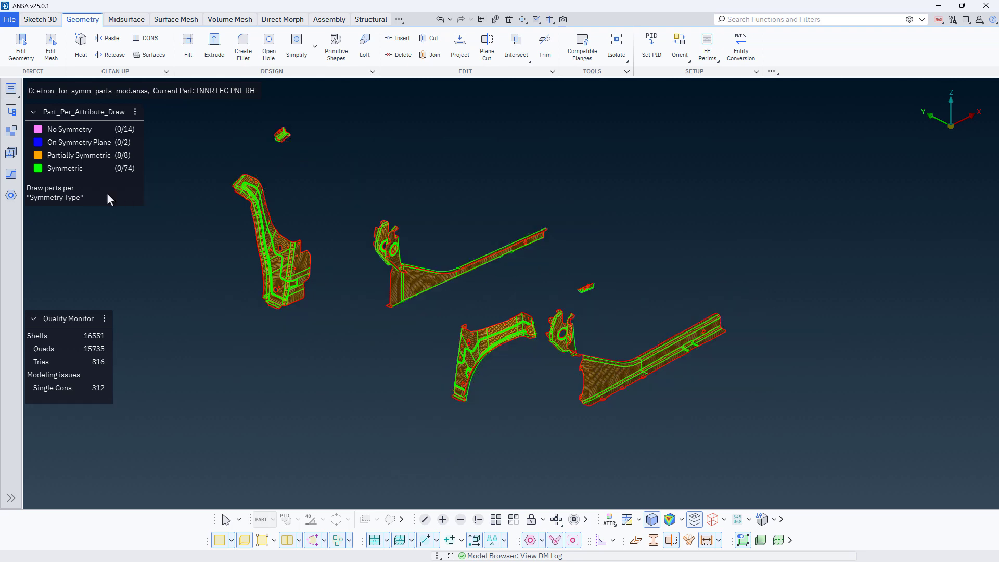
{"action": "left_click_drag", "start_coordinate": [517, 423], "coordinate": [520, 390], "text": "ctrl"}
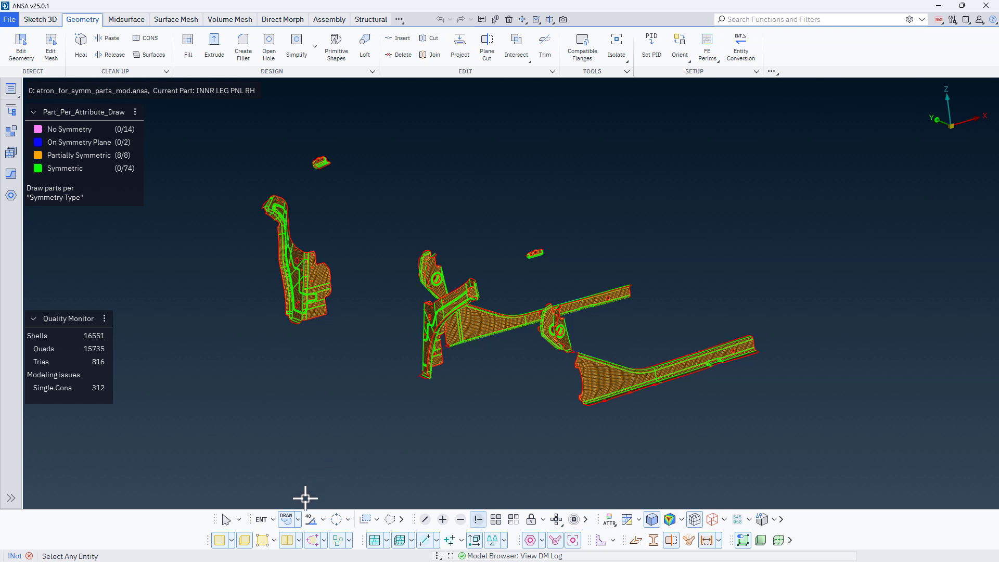
Isolate the two large front longitudinal panels, removing them from the view by ANSA Part selection and then inverting the visibility
{"action": "left_click", "coordinate": [298, 520]}
{"action": "mouse_move", "coordinate": [312, 477]}
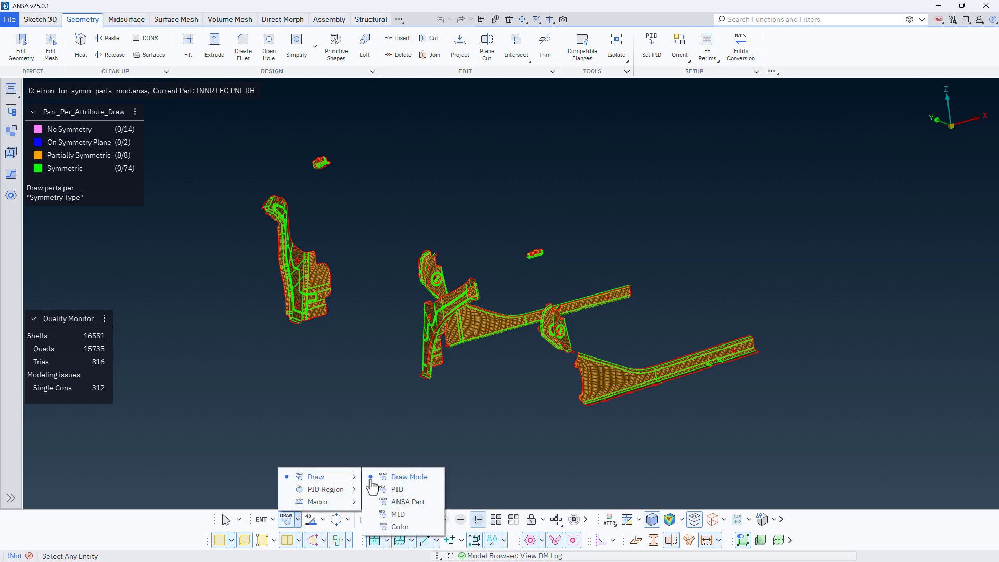
{"action": "left_click", "coordinate": [398, 503]}
{"action": "left_click", "coordinate": [489, 330]}
{"action": "left_click", "coordinate": [656, 386]}
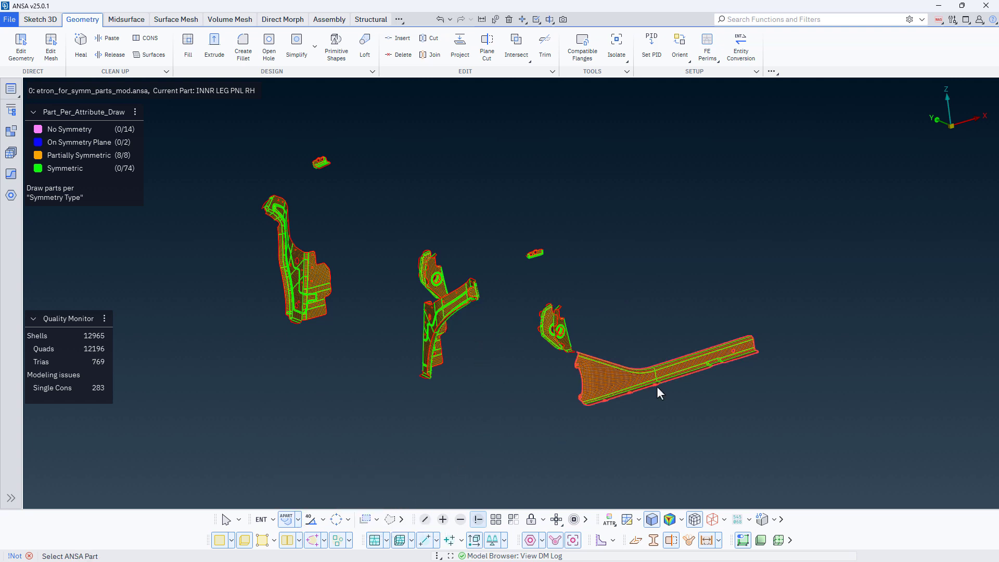
{"action": "middle_click", "coordinate": [657, 375]}
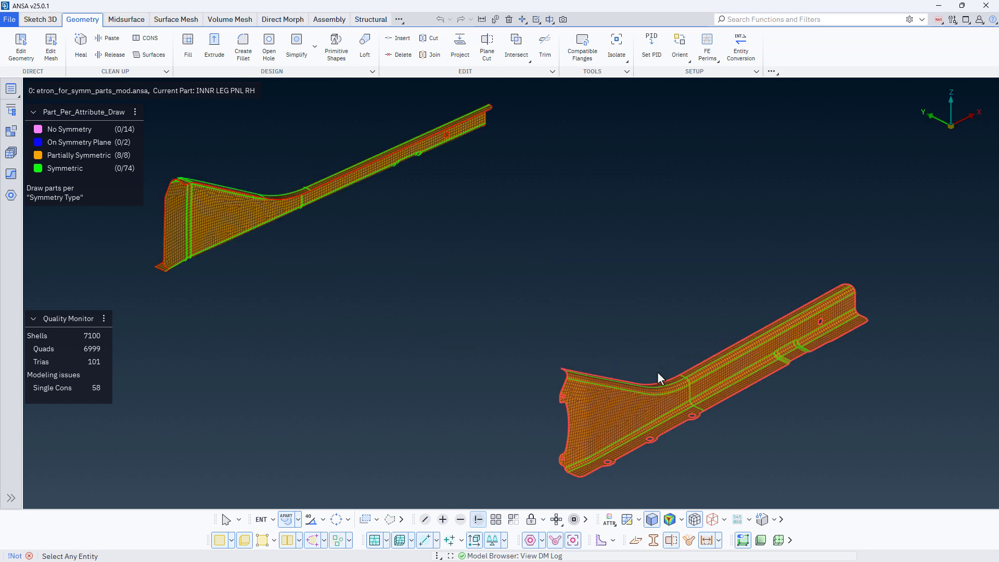
{"action": "middle_click_drag", "start_coordinate": [600, 309], "coordinate": [593, 288], "text": "ctrl"}
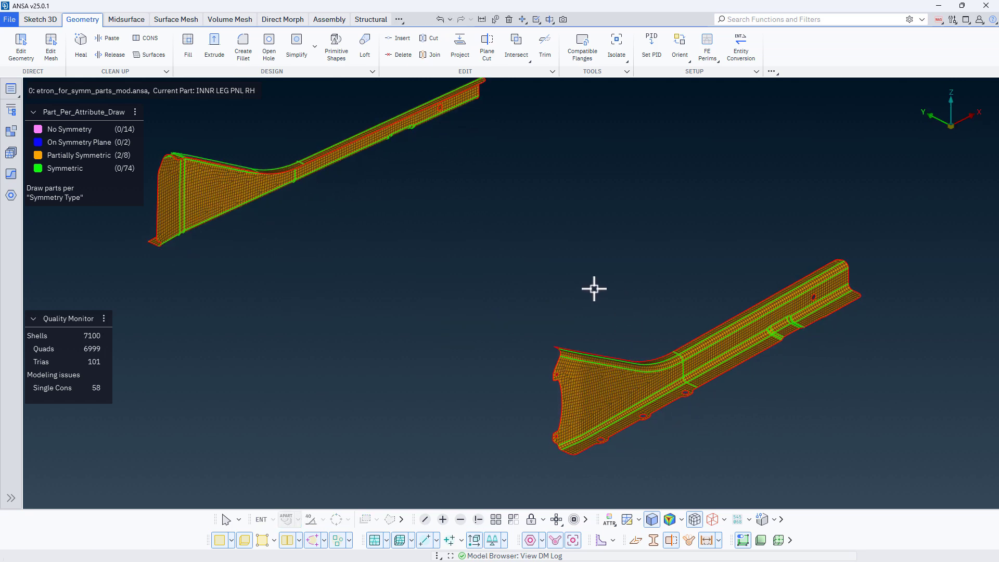
{"action": "left_click_drag", "start_coordinate": [593, 288], "coordinate": [615, 298], "text": "ctrl"}
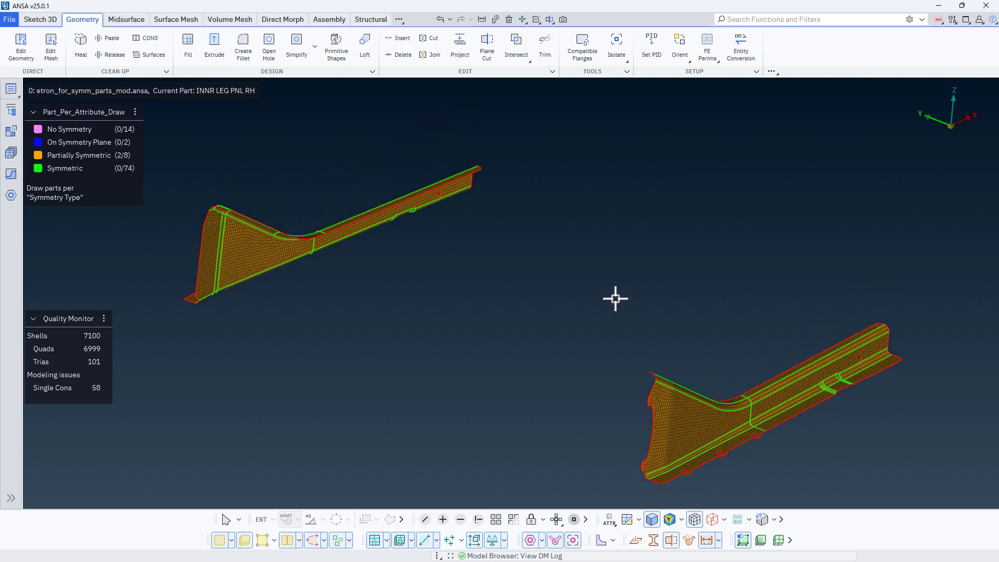
{"action": "left_click_drag", "start_coordinate": [467, 301], "coordinate": [326, 286], "text": "ctrl"}
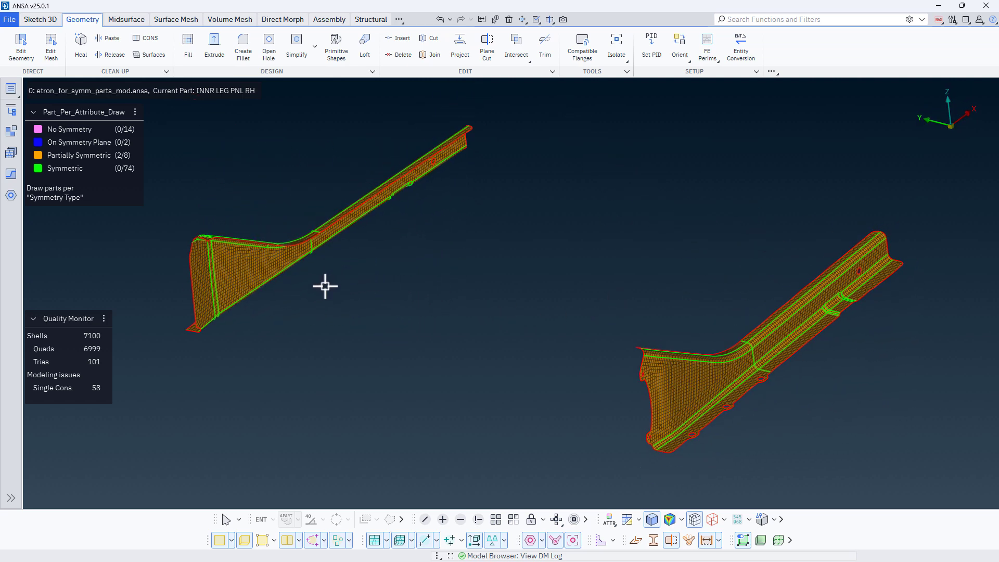
Show only the FR LONGITUDINAL PNL-01 B RH panel and colour it by its features
{"action": "left_click", "coordinate": [424, 520]}
{"action": "left_click", "coordinate": [263, 276]}
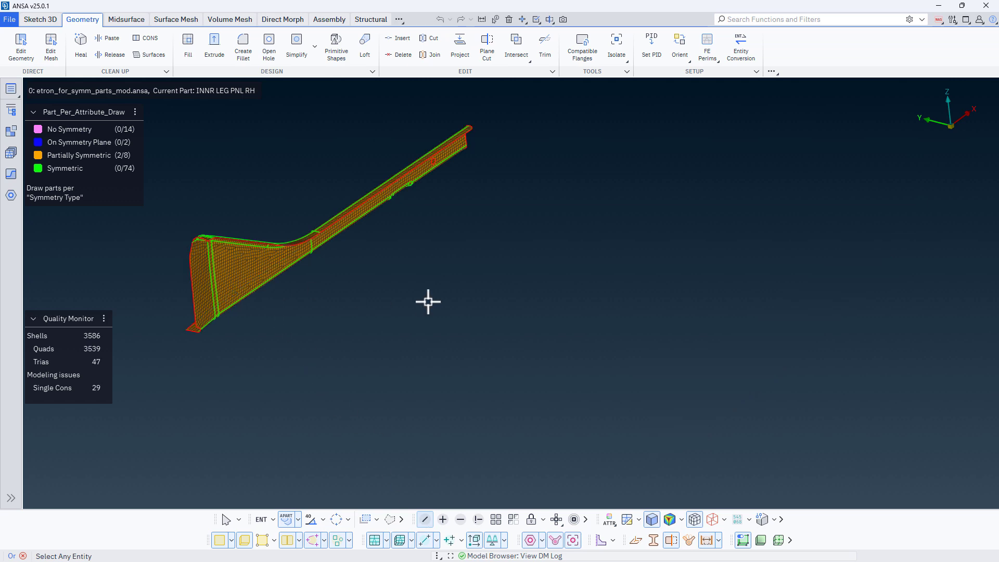
{"action": "middle_click", "coordinate": [428, 301]}
{"action": "middle_click_drag", "start_coordinate": [428, 302], "coordinate": [614, 326], "text": "ctrl"}
{"action": "left_click_drag", "start_coordinate": [514, 316], "coordinate": [590, 338], "text": "ctrl"}
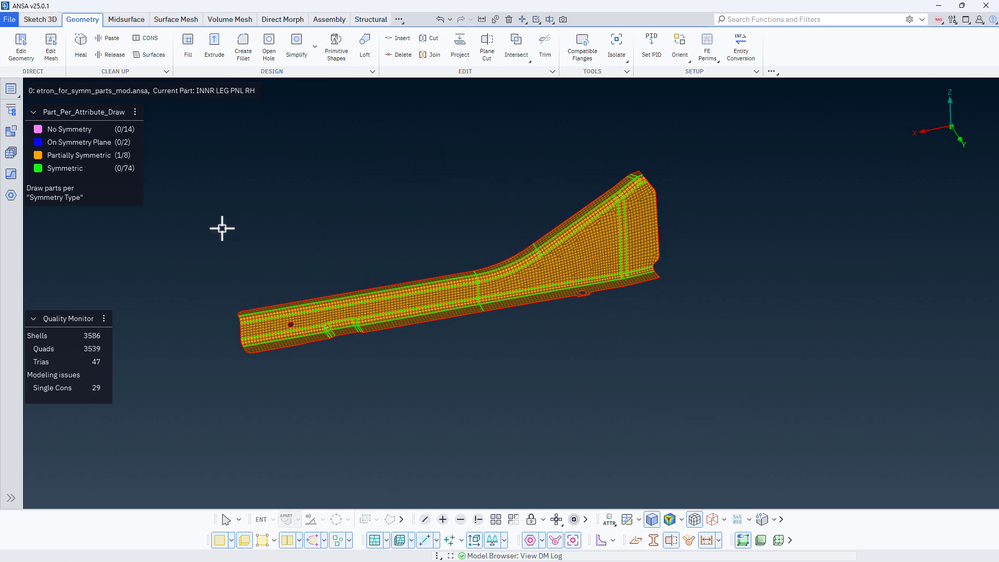
{"action": "left_click", "coordinate": [607, 519]}
{"action": "left_click", "coordinate": [610, 498]}
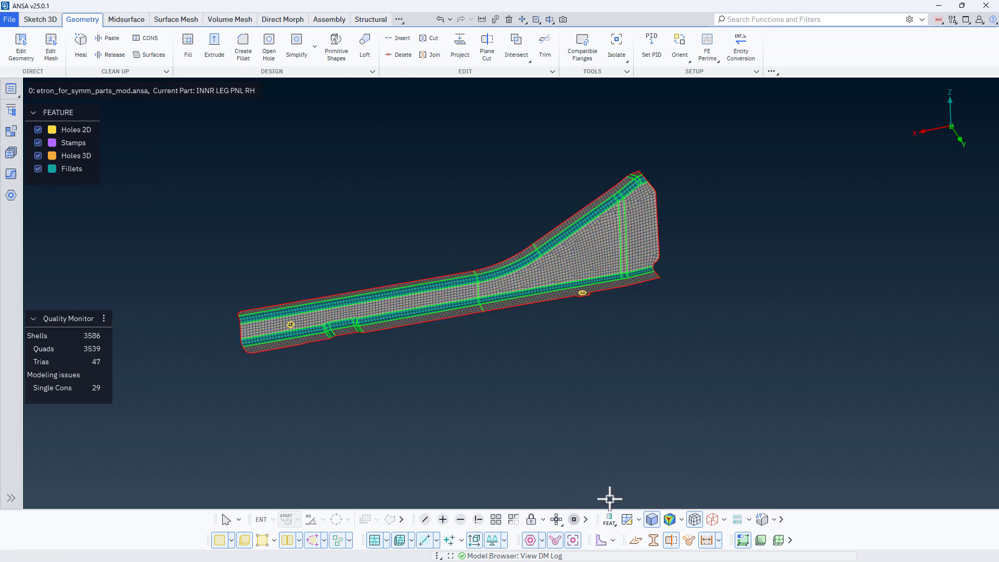
Apply a Hole 2D treatment with one specific washer zone to the hole near the panel's narrow end
{"action": "left_click", "coordinate": [32, 53]}
{"action": "scroll", "coordinate": [290, 323], "scroll_direction": "up", "scroll_amount": 8}
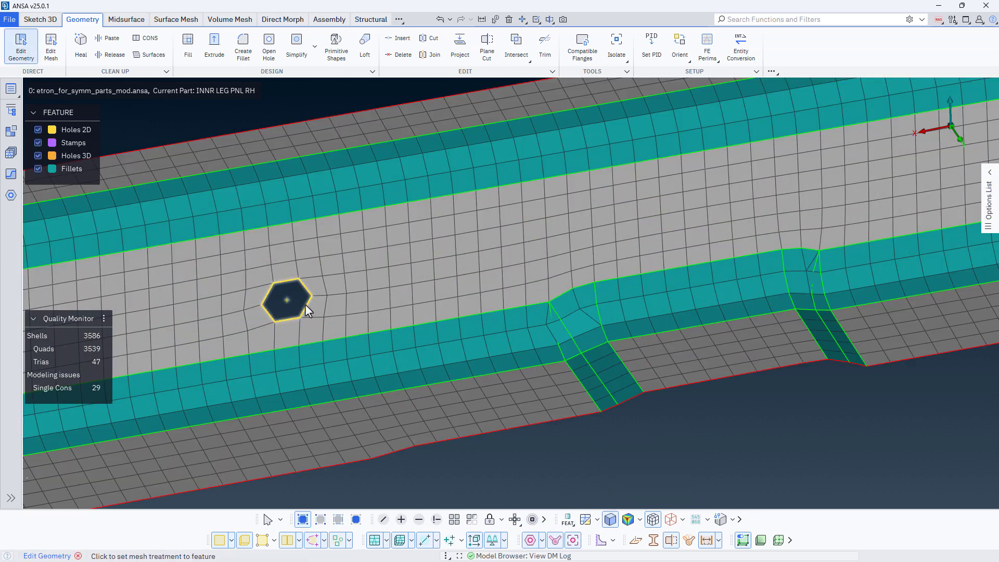
{"action": "left_click", "coordinate": [306, 305]}
{"action": "left_click", "coordinate": [457, 446]}
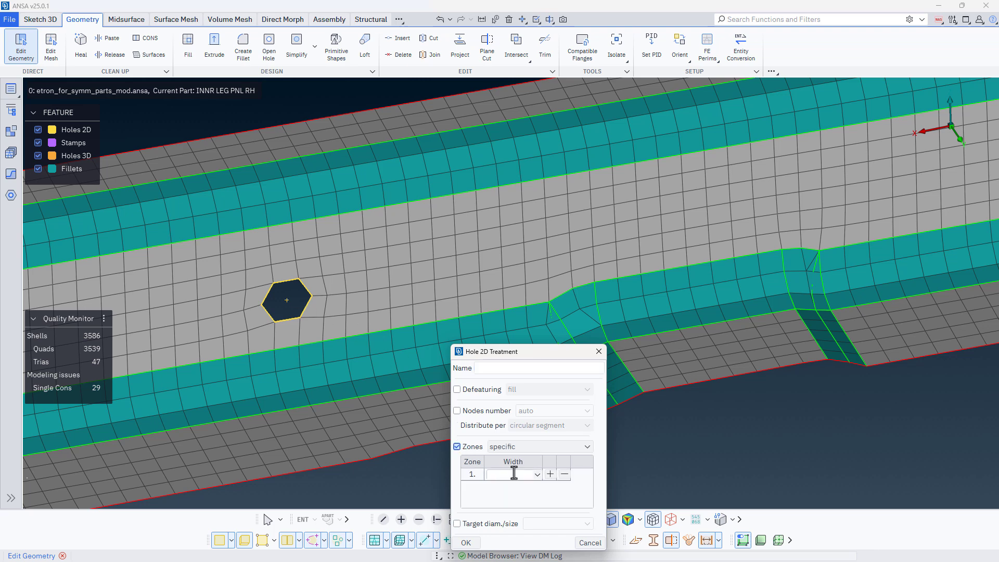
{"action": "left_click", "coordinate": [476, 543]}
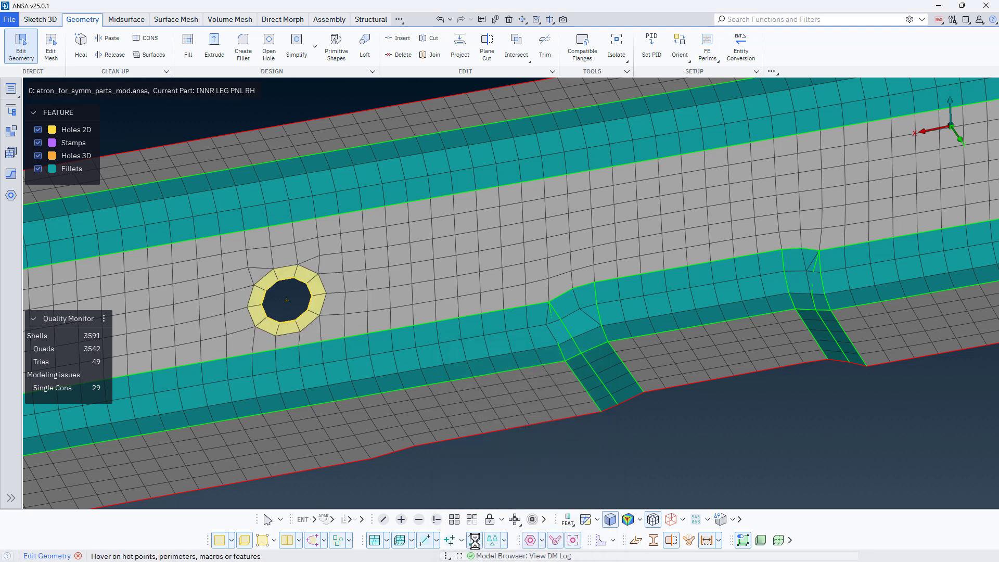
{"action": "middle_click_drag", "start_coordinate": [574, 414], "coordinate": [650, 347], "text": "ctrl"}
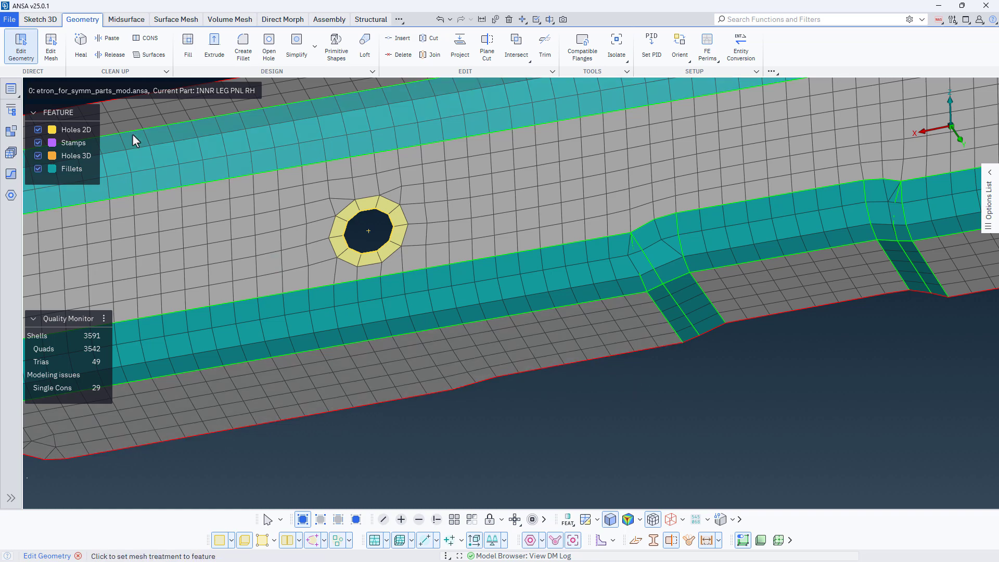
Locally edit the shell mesh along the upper edge of the hole's washer zone
{"action": "left_click", "coordinate": [50, 47]}
{"action": "left_click_drag", "start_coordinate": [354, 204], "coordinate": [399, 195]}
{"action": "key", "text": "Escape"}
{"action": "scroll", "coordinate": [360, 252], "scroll_direction": "down", "scroll_amount": 5}
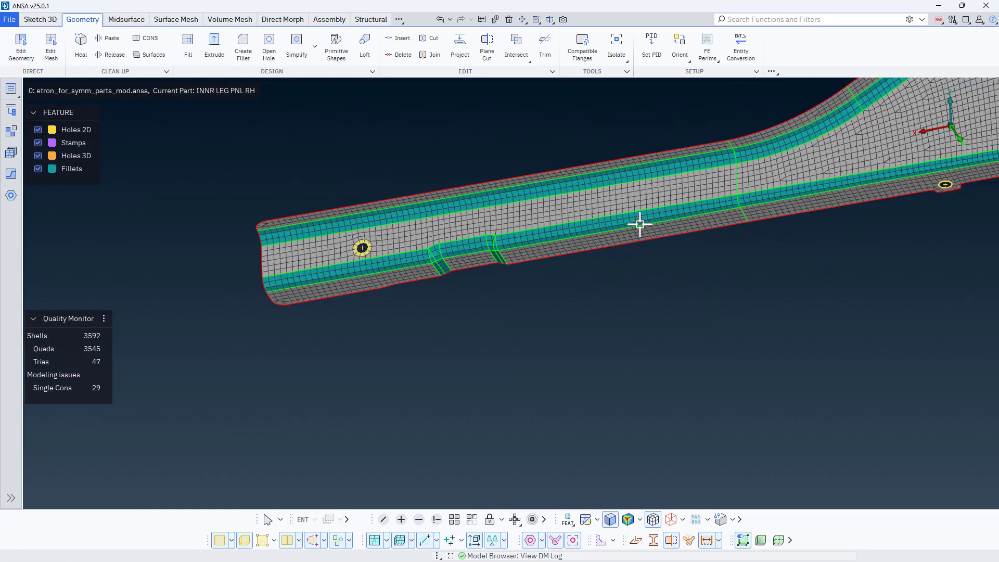
Start Refine Quads Steps on a band of shells across the full height of the panel's narrow section and preview the refinement
{"action": "middle_click_drag", "start_coordinate": [640, 223], "coordinate": [517, 232], "text": "ctrl"}
{"action": "left_click_drag", "start_coordinate": [517, 232], "coordinate": [600, 252], "text": "ctrl"}
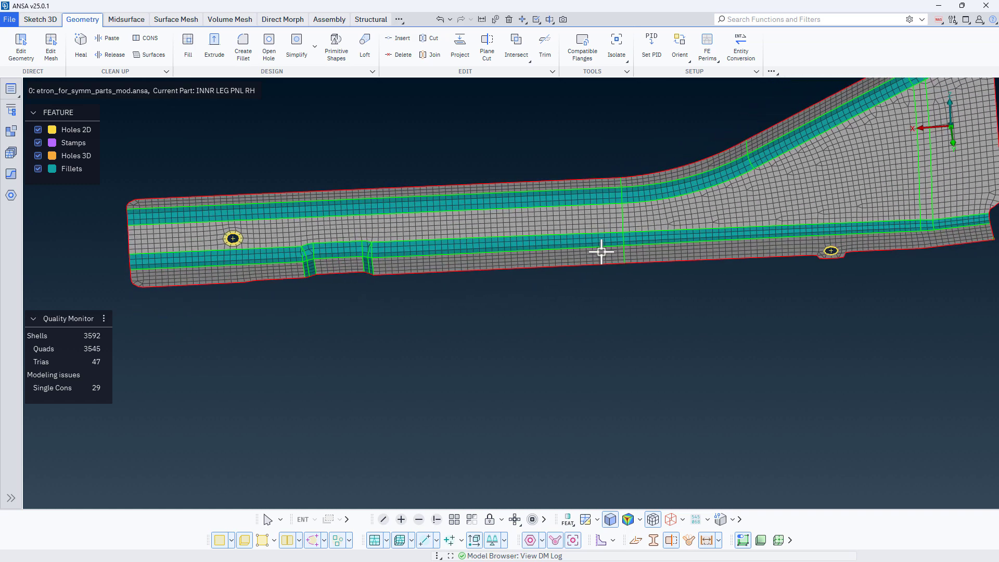
{"action": "middle_click_drag", "start_coordinate": [638, 210], "coordinate": [569, 241], "text": "ctrl"}
{"action": "left_click", "coordinate": [173, 20]}
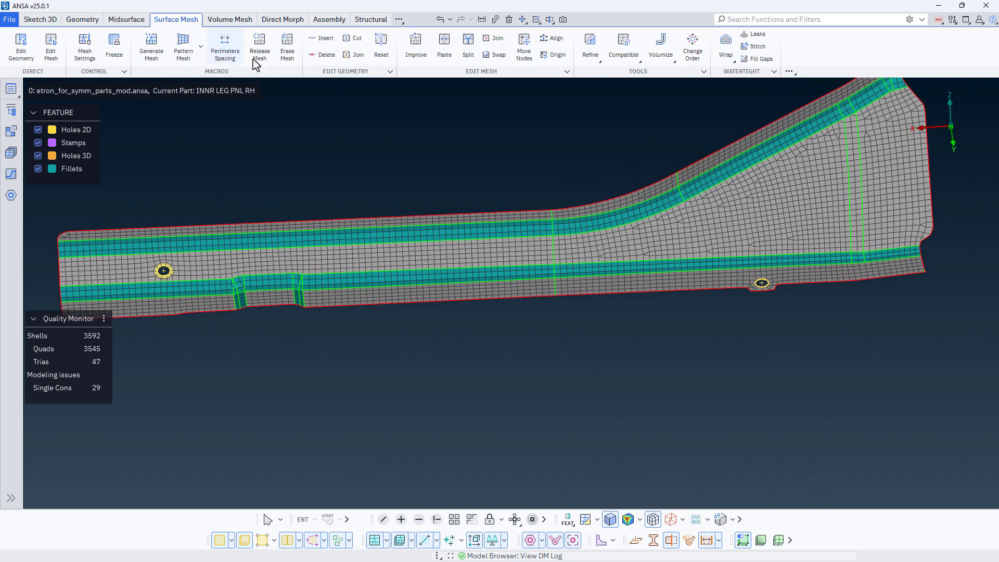
{"action": "left_click", "coordinate": [590, 45]}
{"action": "left_click", "coordinate": [598, 69]}
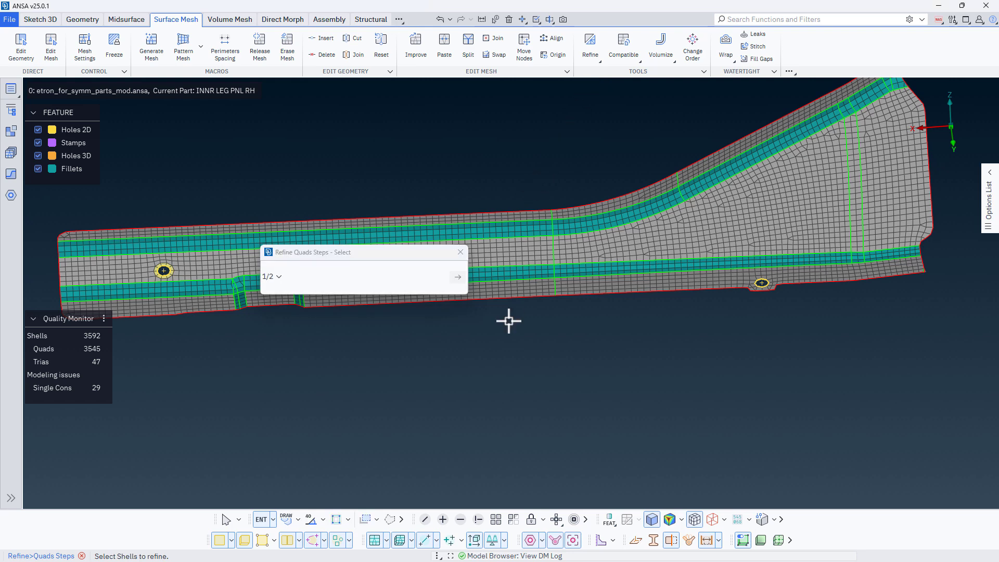
{"action": "scroll", "coordinate": [562, 305], "scroll_direction": "up", "scroll_amount": 5}
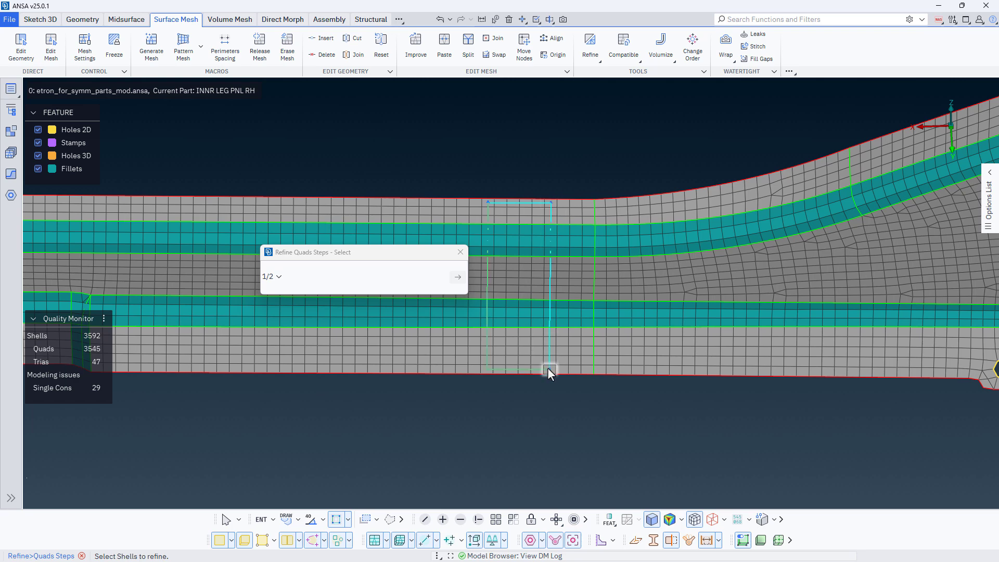
{"action": "left_click_drag", "start_coordinate": [547, 367], "coordinate": [547, 367]}
{"action": "left_click", "coordinate": [459, 279]}
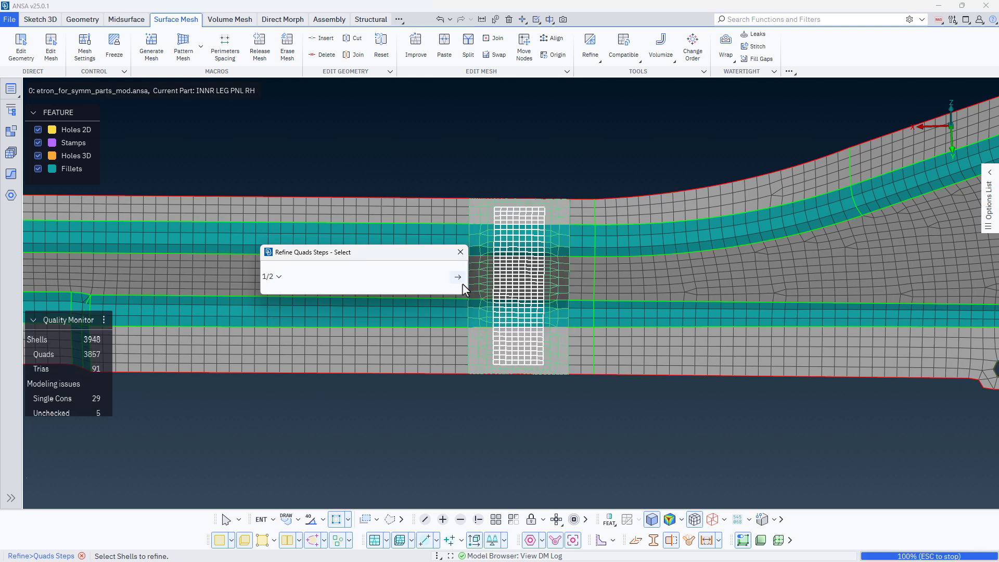
Set the refinement to 1 to 2 Smoothed Quad Mesh without frozen free edges, apply it and accept the refined mesh
{"action": "left_click_drag", "start_coordinate": [359, 252], "coordinate": [282, 216]}
{"action": "left_click", "coordinate": [276, 243]}
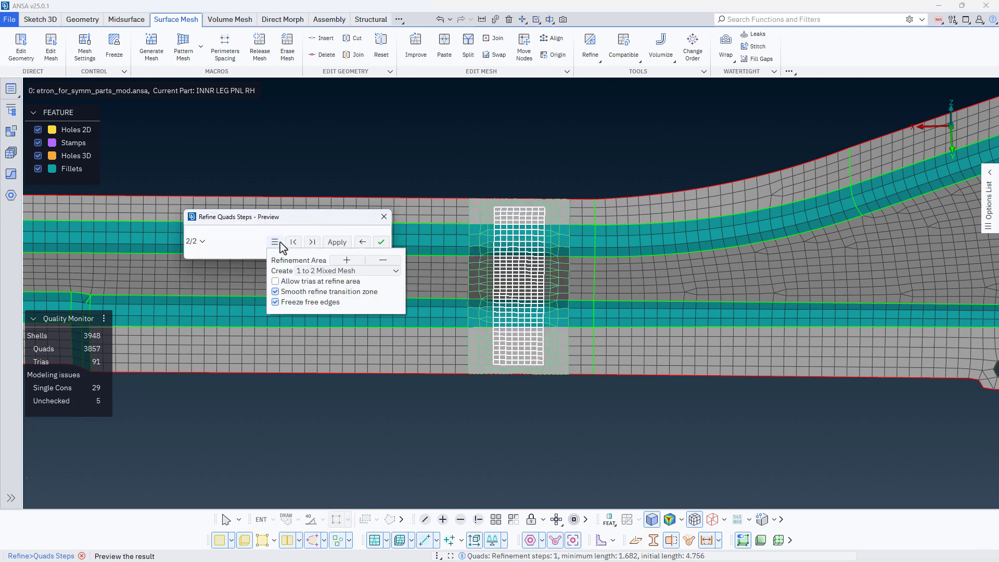
{"action": "left_click", "coordinate": [347, 273]}
{"action": "left_click", "coordinate": [346, 314]}
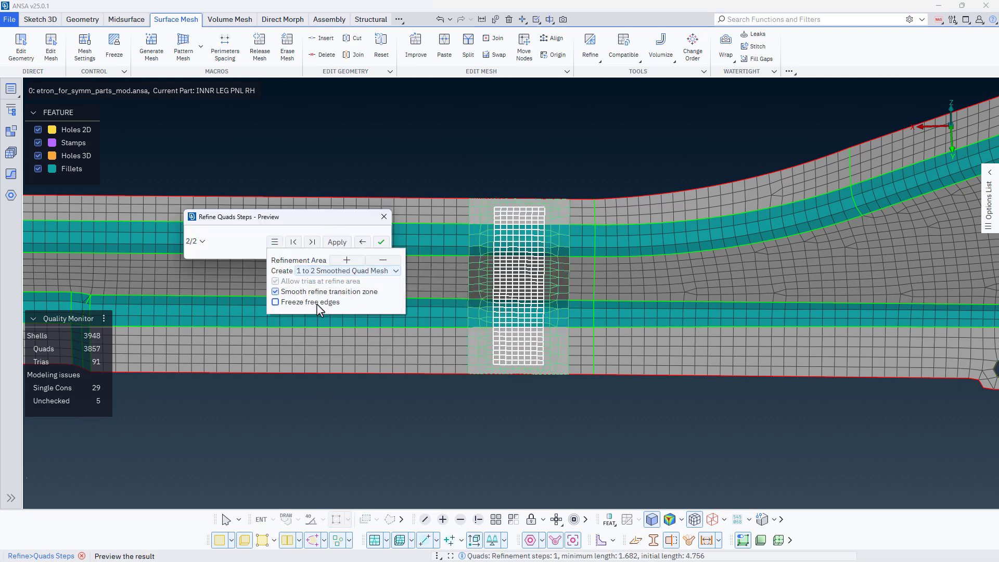
{"action": "left_click", "coordinate": [338, 242]}
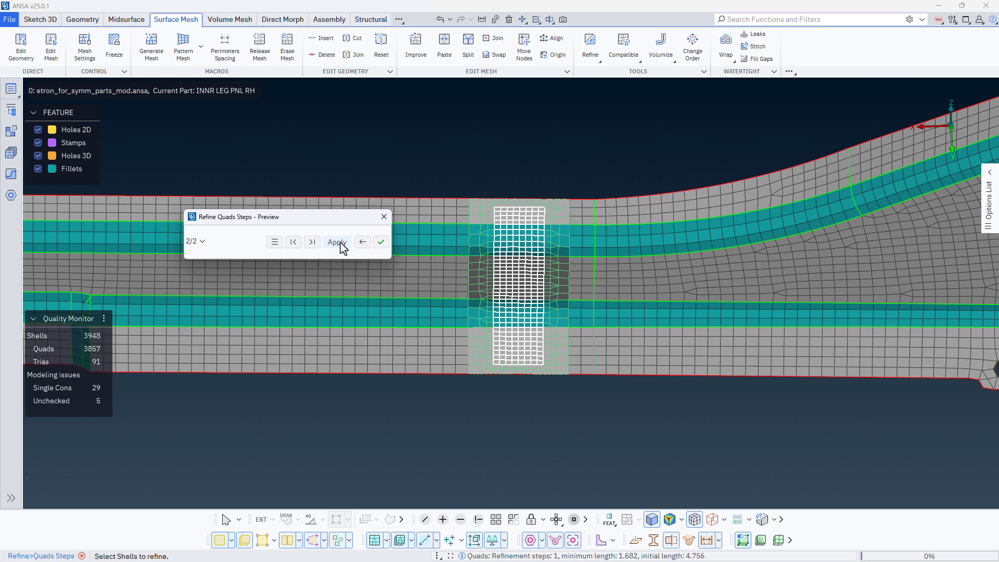
{"action": "left_click", "coordinate": [381, 243]}
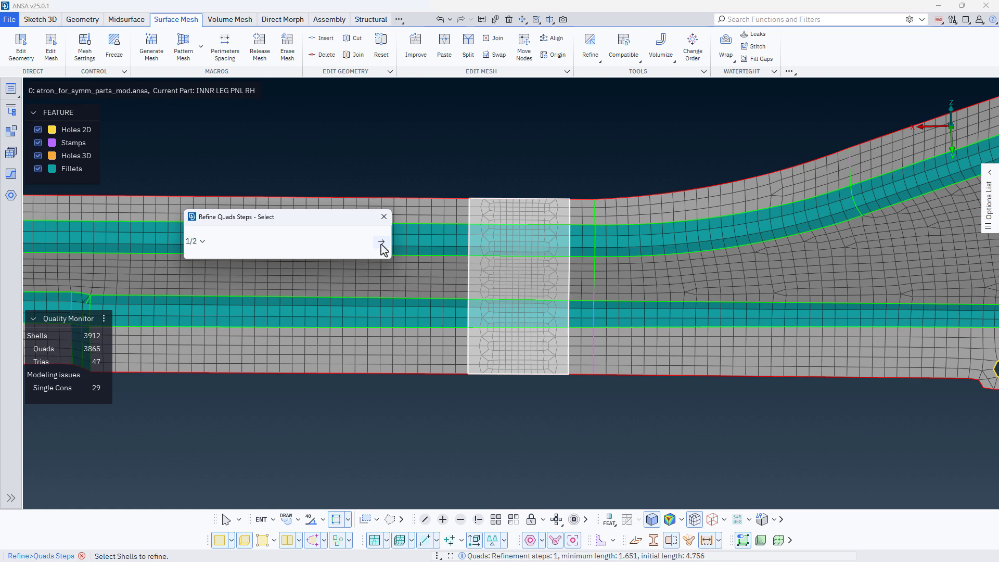
{"action": "left_click", "coordinate": [384, 217]}
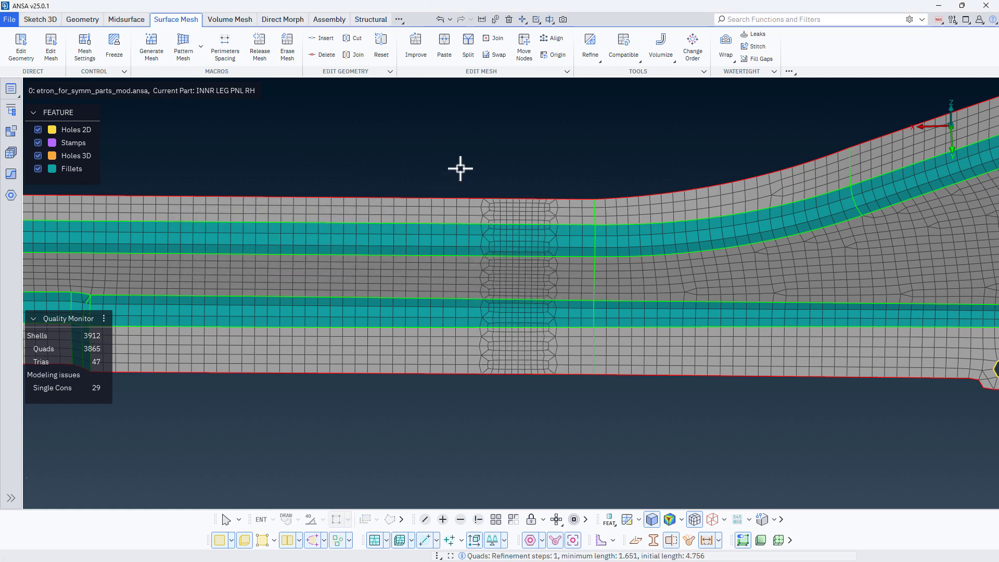
Open the Model Browser and locate the refined panel in its parts list by picking it in the model view
{"action": "left_click_drag", "start_coordinate": [543, 326], "coordinate": [566, 320], "text": "ctrl"}
{"action": "scroll", "coordinate": [566, 319], "scroll_direction": "down", "scroll_amount": 6}
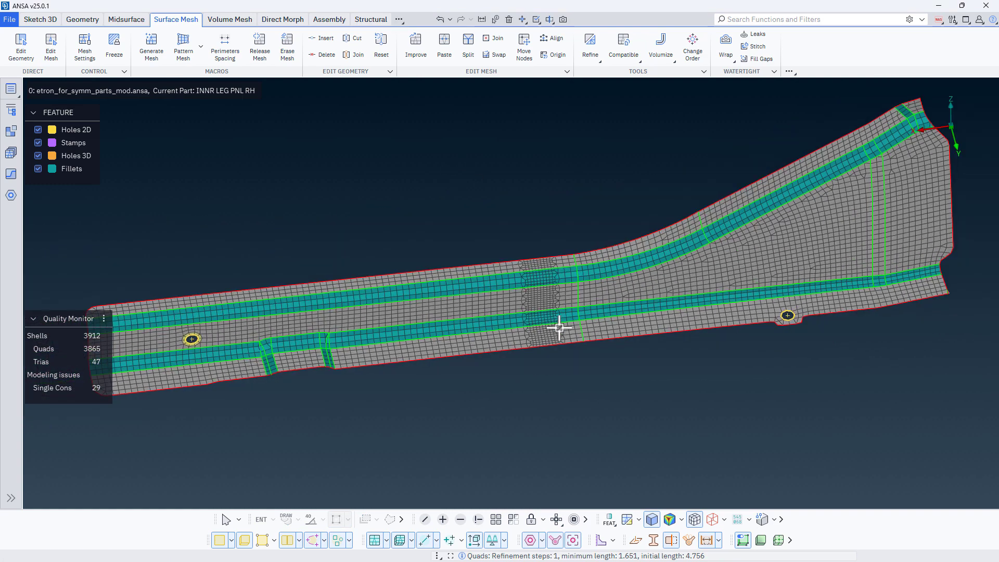
{"action": "left_click_drag", "start_coordinate": [562, 362], "coordinate": [570, 366], "text": "ctrl"}
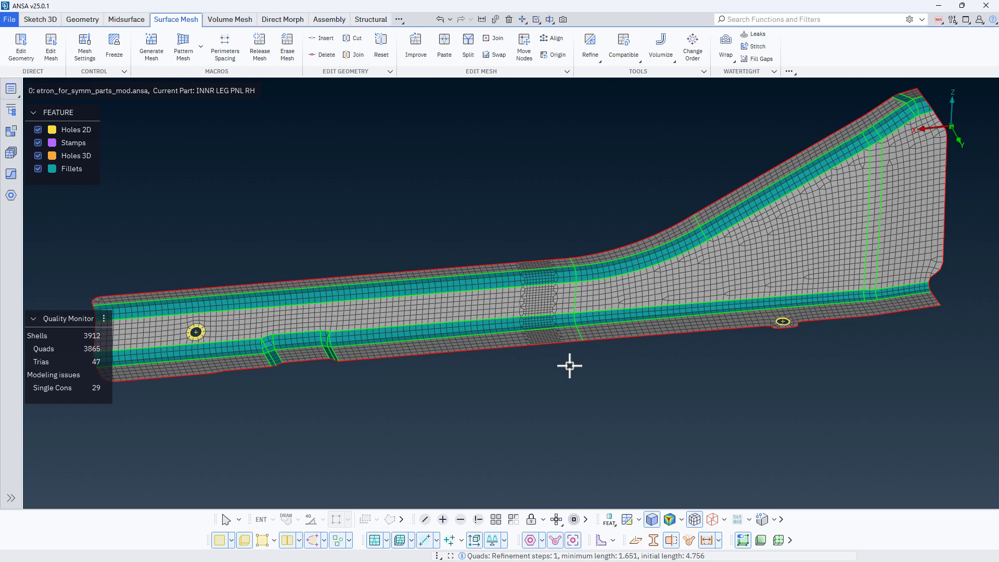
{"action": "scroll", "coordinate": [578, 349], "scroll_direction": "down", "scroll_amount": 4}
{"action": "left_click_drag", "start_coordinate": [587, 329], "coordinate": [630, 346], "text": "ctrl"}
{"action": "left_click", "coordinate": [11, 132]}
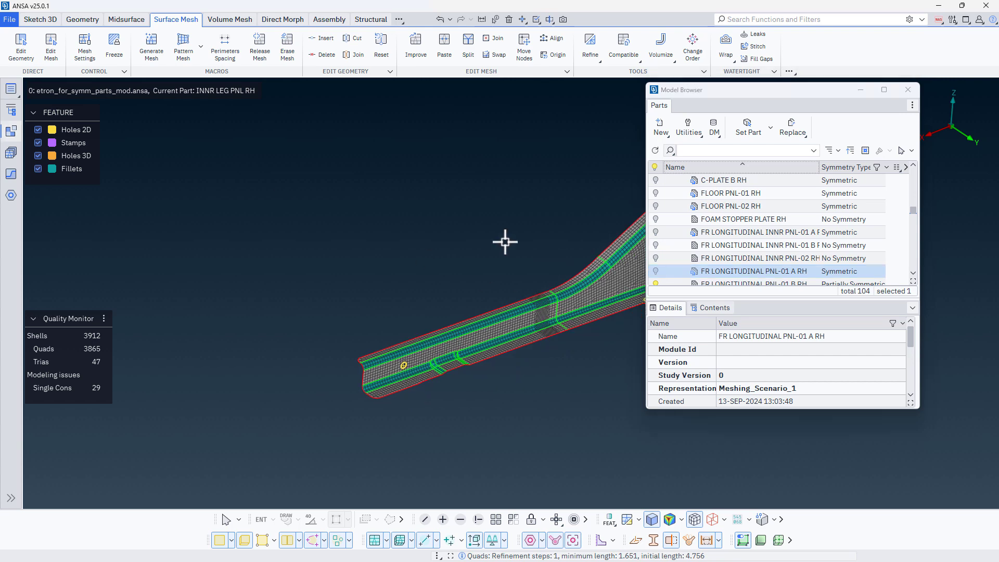
{"action": "middle_click_drag", "start_coordinate": [504, 238], "coordinate": [295, 148], "text": "ctrl"}
{"action": "left_click", "coordinate": [901, 150]}
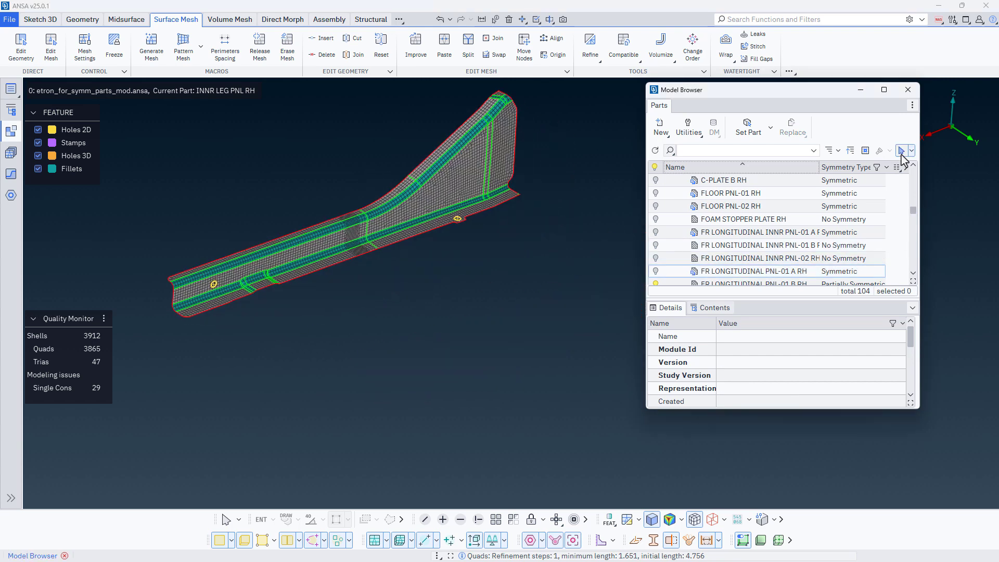
{"action": "left_click", "coordinate": [456, 203]}
Run the symmetry Inspect action on FR LONGITUDINAL PNL-01 B RH with a distance of 1 and a similarity factor of 90%
{"action": "right_click", "coordinate": [730, 275]}
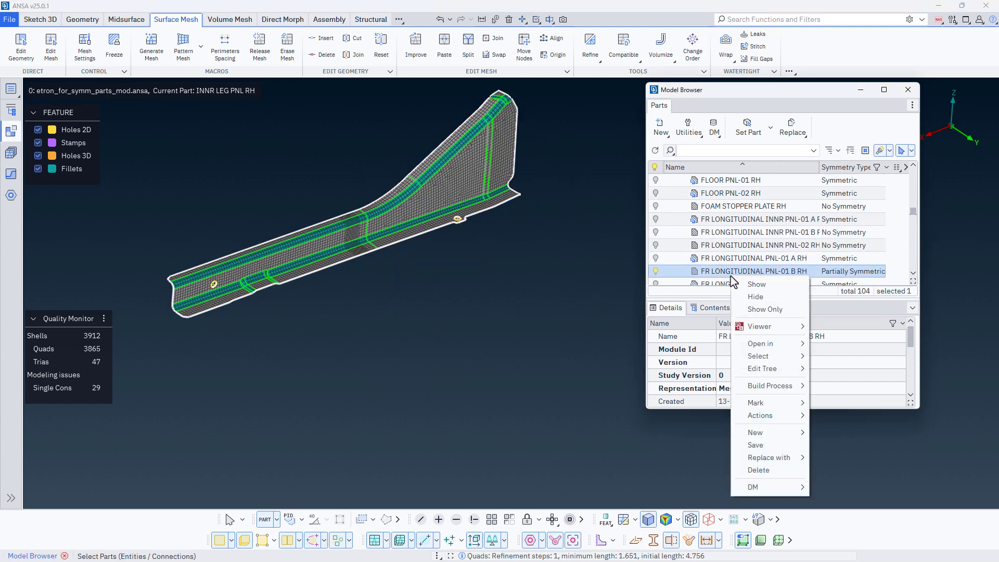
{"action": "mouse_move", "coordinate": [770, 416]}
{"action": "mouse_move", "coordinate": [849, 504]}
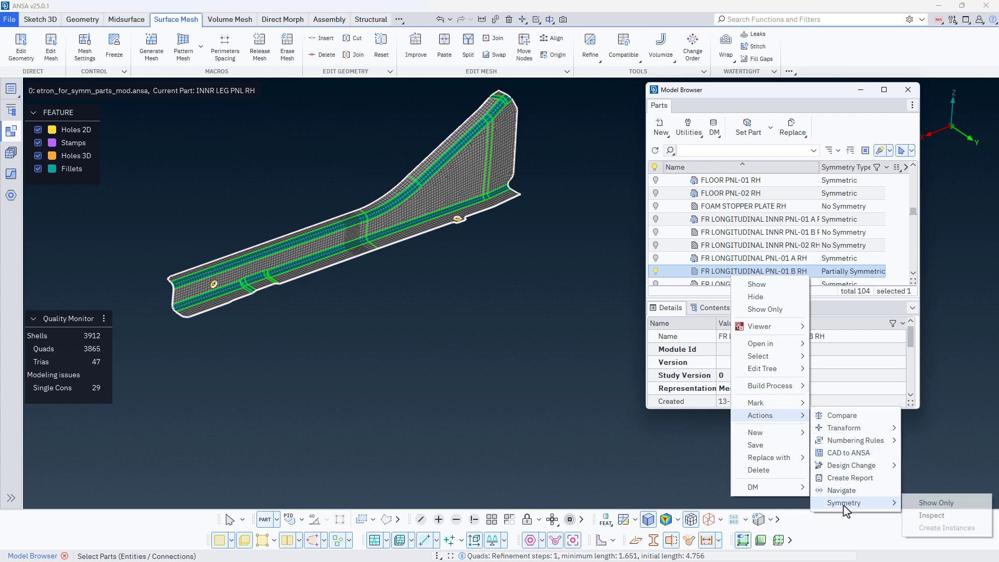
{"action": "left_click", "coordinate": [918, 518]}
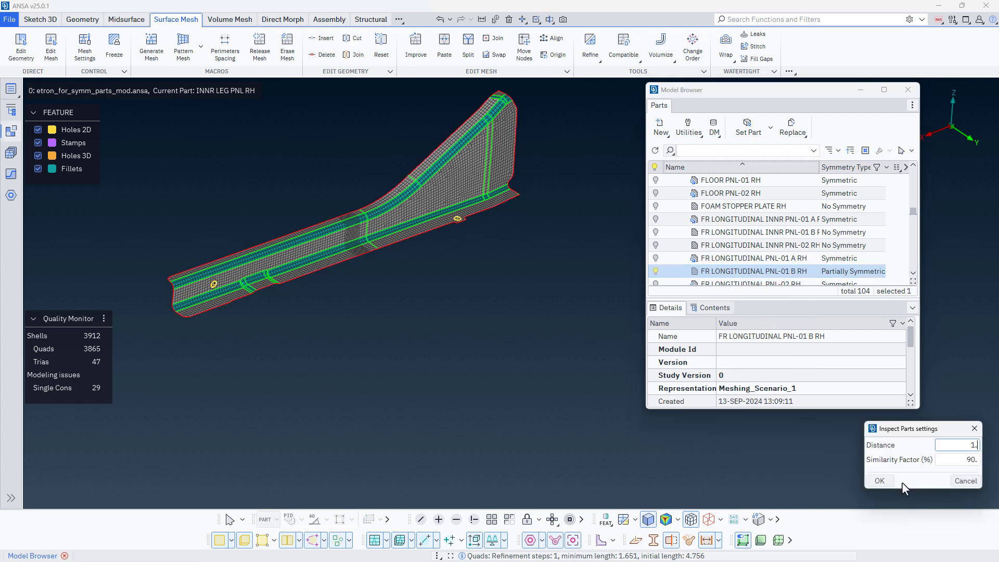
{"action": "left_click", "coordinate": [881, 480]}
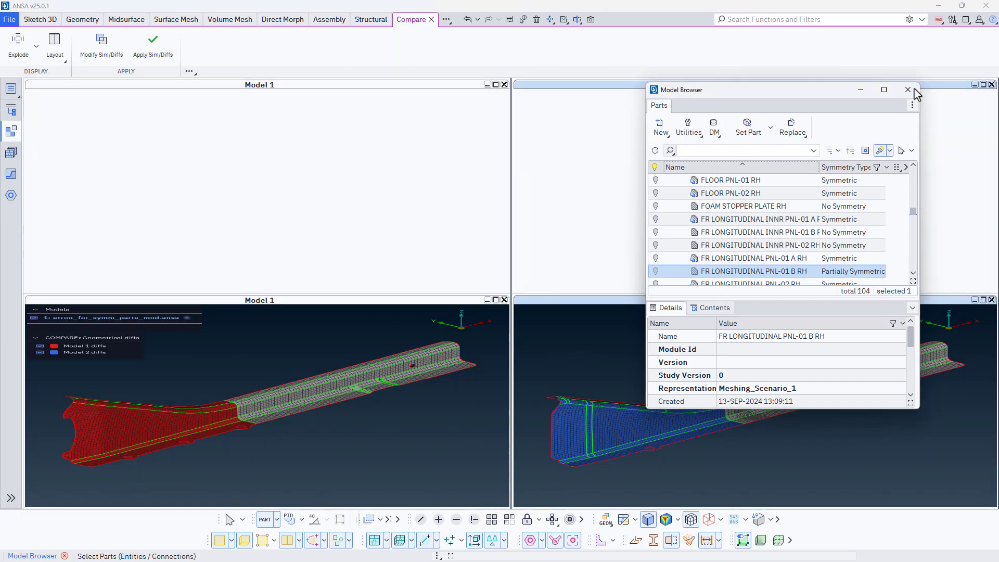
Close the Model Browser and set the comparison layout to (1,2)x2
{"action": "left_click", "coordinate": [908, 90]}
{"action": "mouse_move", "coordinate": [333, 243]}
{"action": "left_mouse_down", "text": "ctrl"}
{"action": "mouse_move", "coordinate": [323, 250]}
{"action": "mouse_move", "coordinate": [339, 254]}
{"action": "mouse_move", "coordinate": [339, 267]}
{"action": "mouse_move", "coordinate": [326, 273]}
{"action": "mouse_move", "coordinate": [410, 263]}
{"action": "mouse_move", "coordinate": [331, 244]}
{"action": "mouse_move", "coordinate": [344, 240]}
{"action": "left_mouse_up", "text": "ctrl"}
{"action": "left_click", "coordinate": [55, 52]}
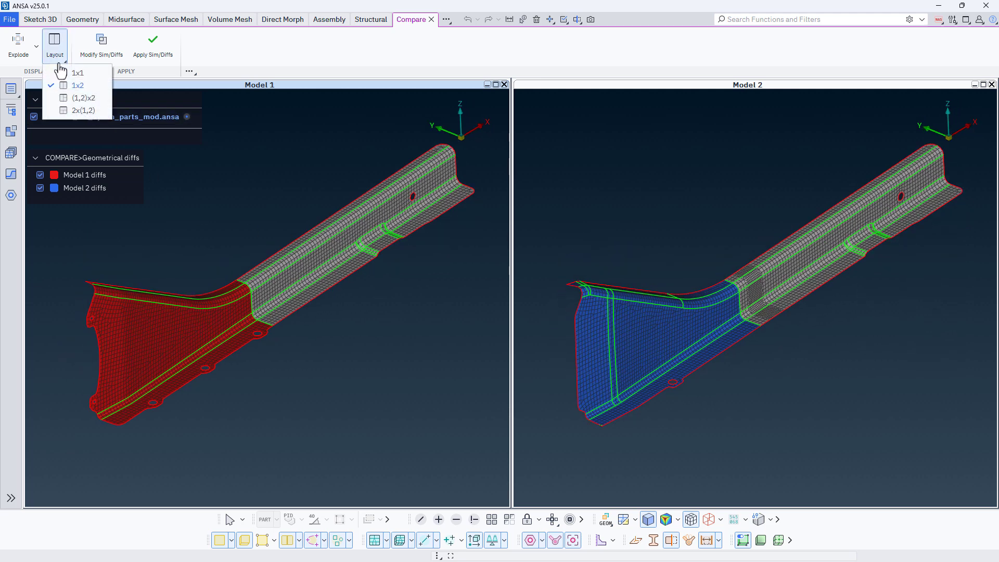
{"action": "left_click", "coordinate": [69, 101]}
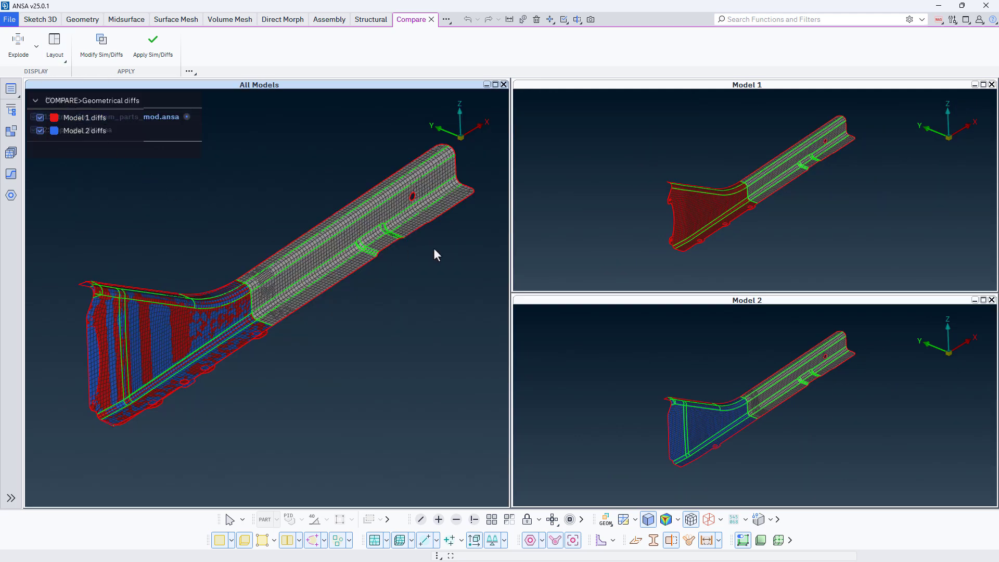
Examine the overlaid Model 1 and Model 2 geometrical differences along the whole panel, from the wide end to the narrow section
{"action": "scroll", "coordinate": [104, 338], "scroll_direction": "up", "scroll_amount": 3}
{"action": "left_click_drag", "start_coordinate": [170, 318], "coordinate": [208, 276], "text": "ctrl"}
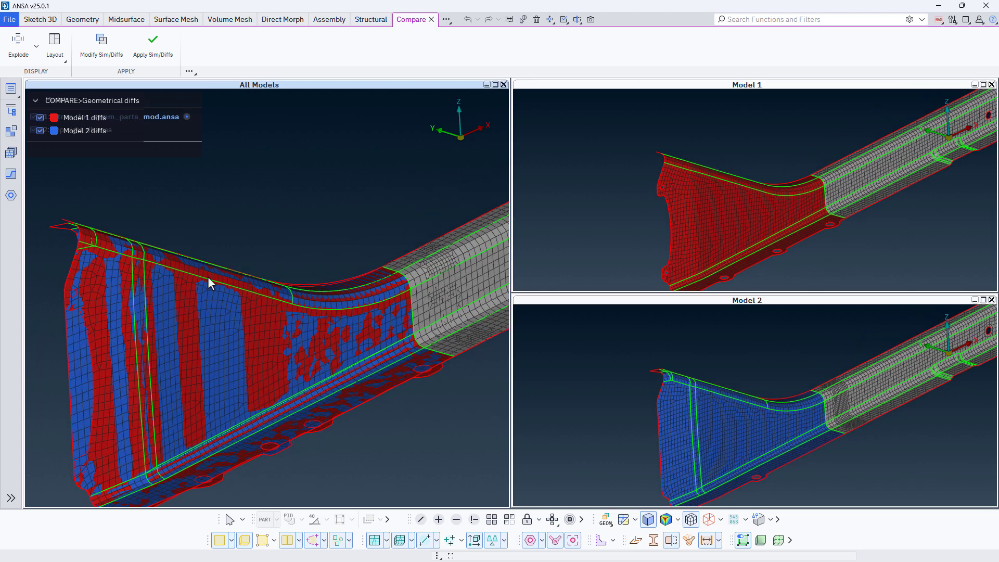
{"action": "scroll", "coordinate": [295, 230], "scroll_direction": "down", "scroll_amount": 3}
{"action": "left_click_drag", "start_coordinate": [295, 230], "coordinate": [199, 261], "text": "ctrl"}
{"action": "scroll", "coordinate": [203, 275], "scroll_direction": "up", "scroll_amount": 2}
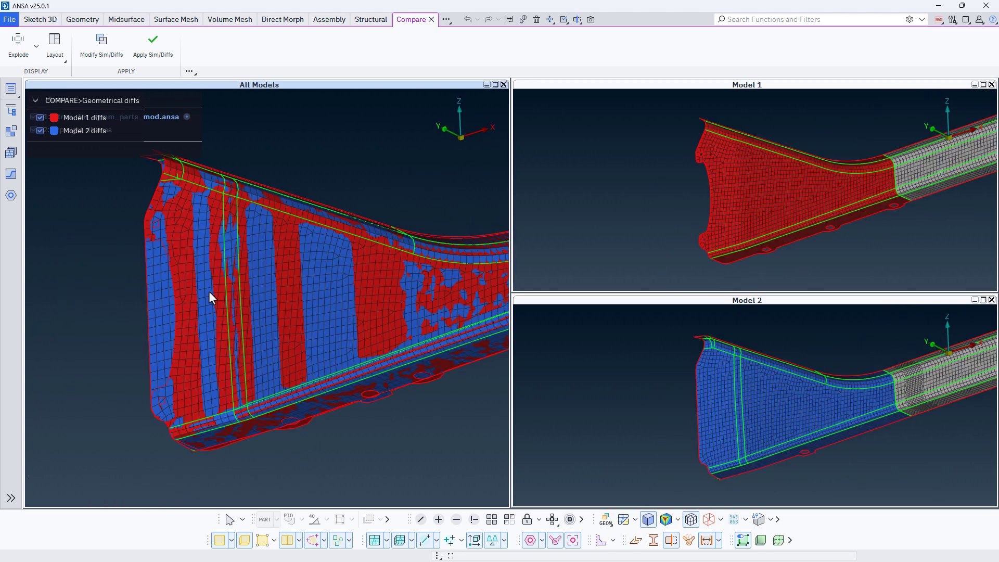
{"action": "middle_click_drag", "start_coordinate": [431, 235], "coordinate": [163, 245], "text": "ctrl"}
{"action": "middle_click_drag", "start_coordinate": [396, 224], "coordinate": [125, 312], "text": "ctrl"}
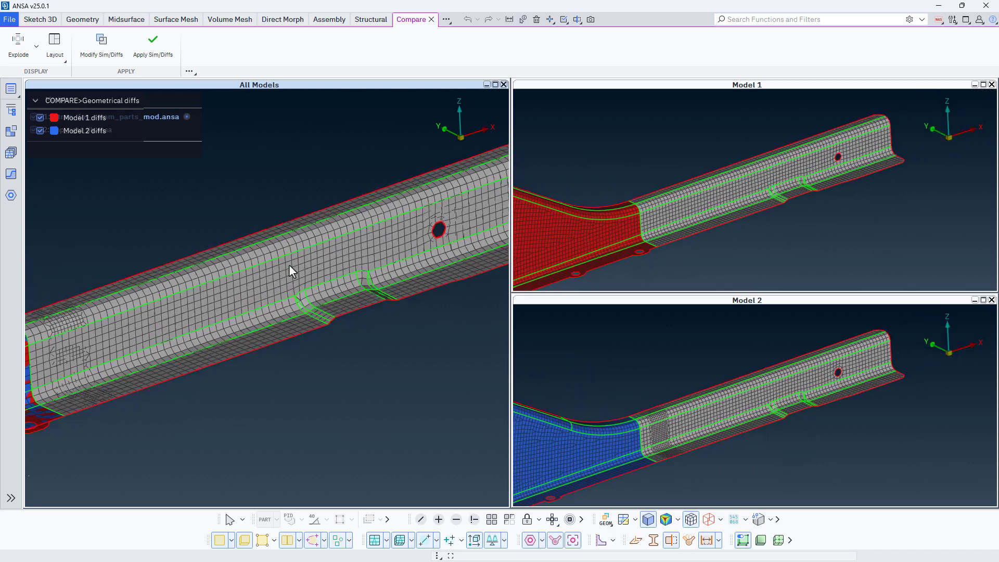
{"action": "middle_click_drag", "start_coordinate": [433, 192], "coordinate": [206, 275], "text": "ctrl"}
{"action": "scroll", "coordinate": [351, 232], "scroll_direction": "down", "scroll_amount": 3}
{"action": "left_click_drag", "start_coordinate": [264, 264], "coordinate": [339, 254], "text": "ctrl"}
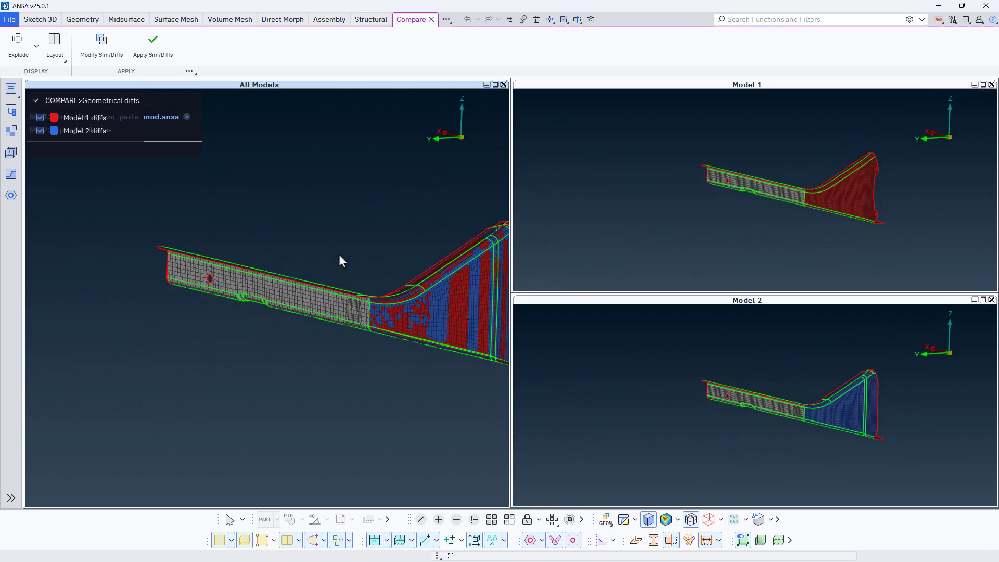
{"action": "middle_click_drag", "start_coordinate": [367, 303], "coordinate": [280, 254], "text": "ctrl"}
{"action": "left_click_drag", "start_coordinate": [279, 254], "coordinate": [310, 283], "text": "ctrl"}
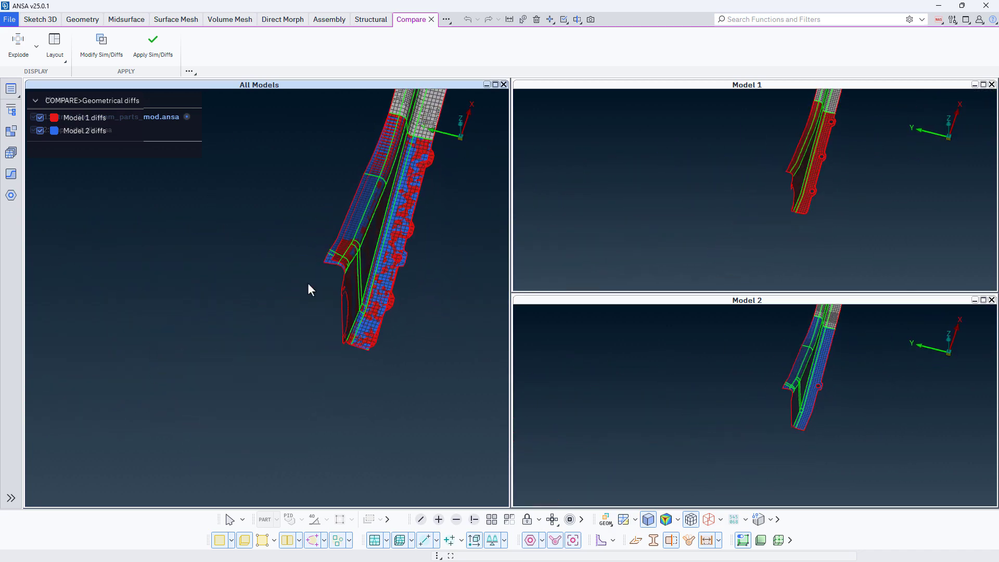
{"action": "left_click_drag", "start_coordinate": [416, 120], "coordinate": [351, 256], "text": "ctrl"}
Set the comparison layout back to 1x2 and center the panel in the side-by-side views
{"action": "left_click", "coordinate": [54, 44]}
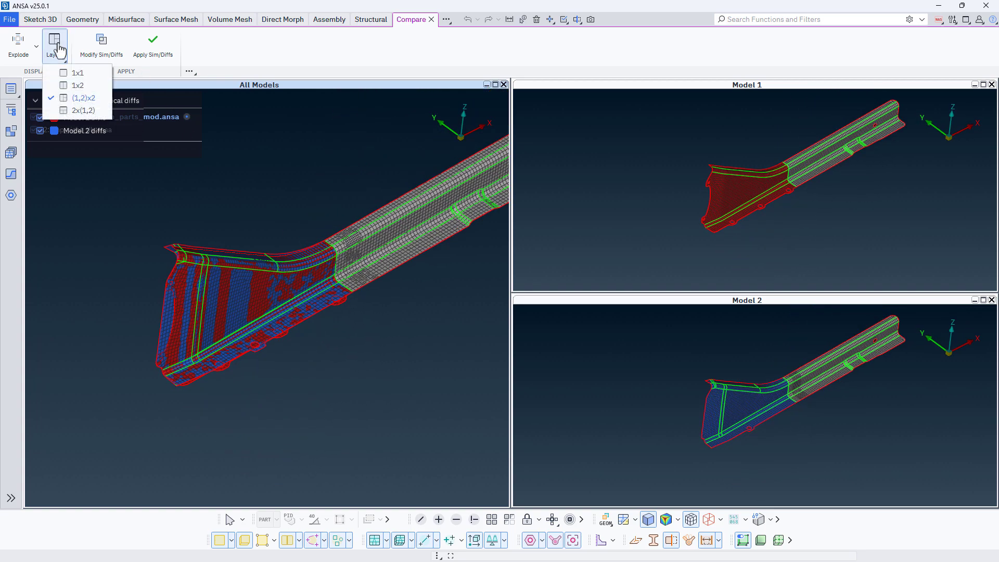
{"action": "left_click", "coordinate": [68, 95]}
{"action": "middle_click_drag", "start_coordinate": [404, 212], "coordinate": [294, 267], "text": "ctrl"}
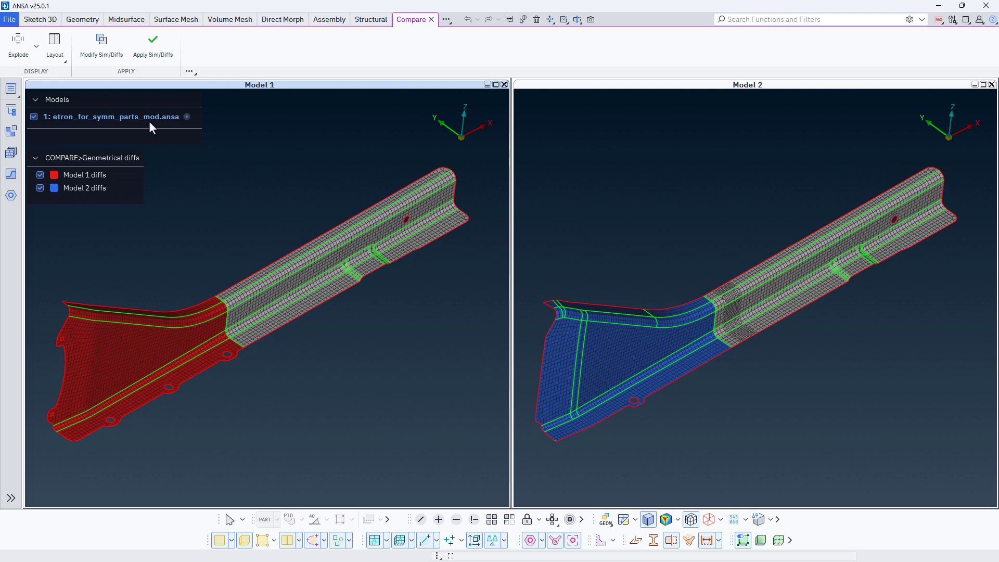
Run Apply Similarities/Differences, copying the similar entities with the geometry mode Faces
{"action": "left_click", "coordinate": [153, 56]}
{"action": "left_click", "coordinate": [173, 99]}
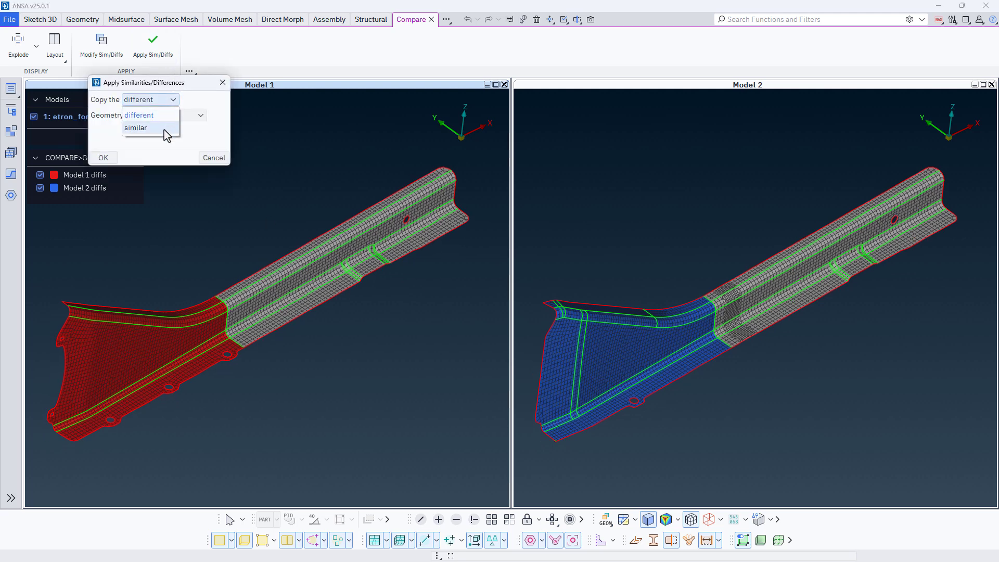
{"action": "left_click", "coordinate": [169, 135]}
{"action": "left_click", "coordinate": [200, 116]}
{"action": "left_click", "coordinate": [201, 130]}
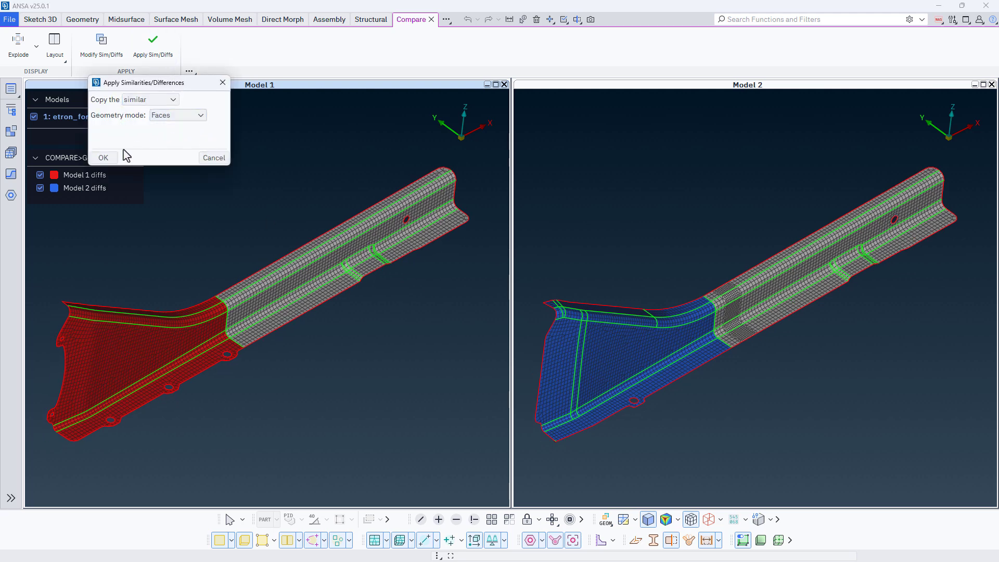
{"action": "left_click", "coordinate": [115, 157]}
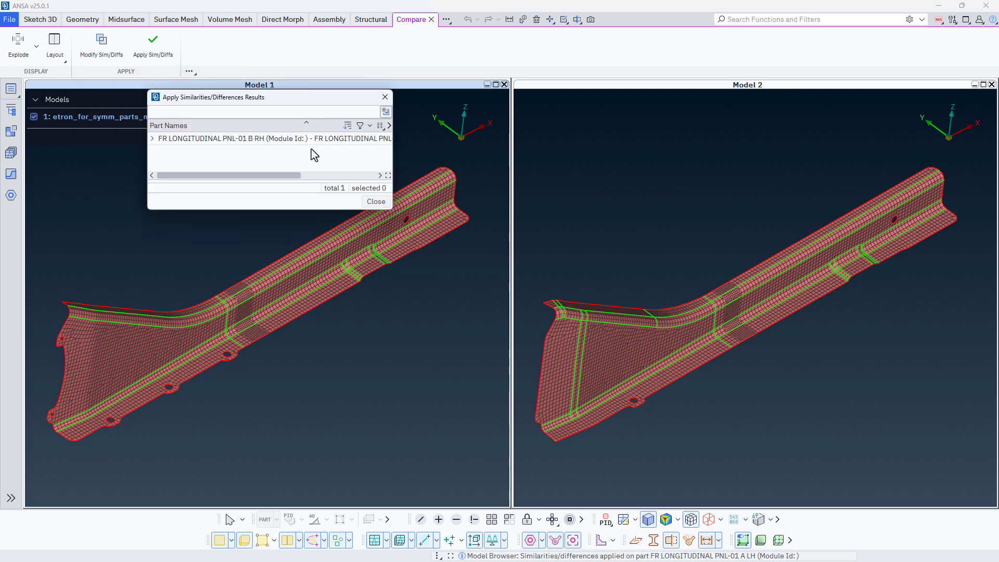
Expand the panel pair in the enlarged results list, highlight the New Entities of Model 1, and close the results
{"action": "left_click_drag", "start_coordinate": [393, 163], "coordinate": [527, 156]}
{"action": "left_click_drag", "start_coordinate": [374, 96], "coordinate": [354, 48]}
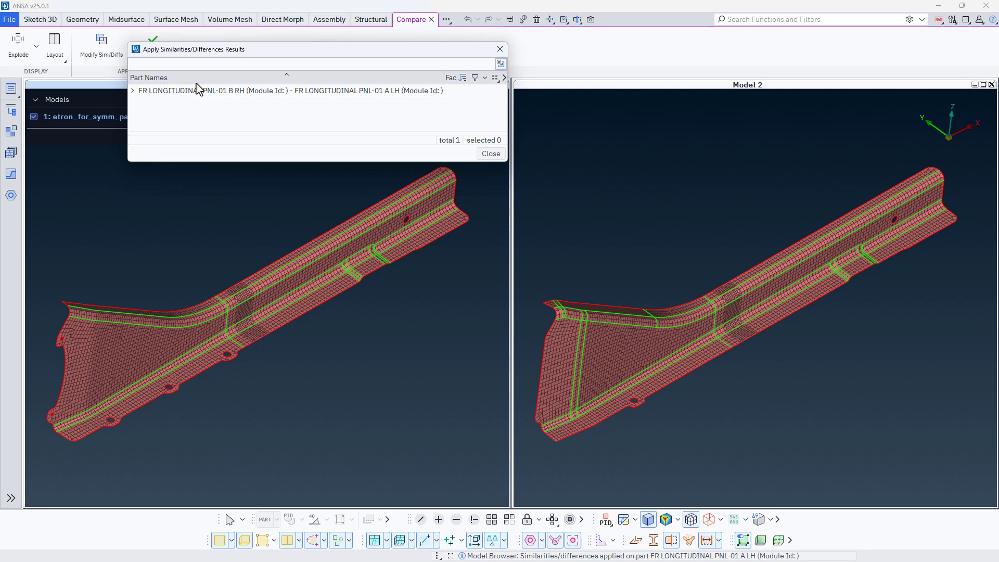
{"action": "left_click", "coordinate": [132, 91]}
{"action": "left_click", "coordinate": [165, 117]}
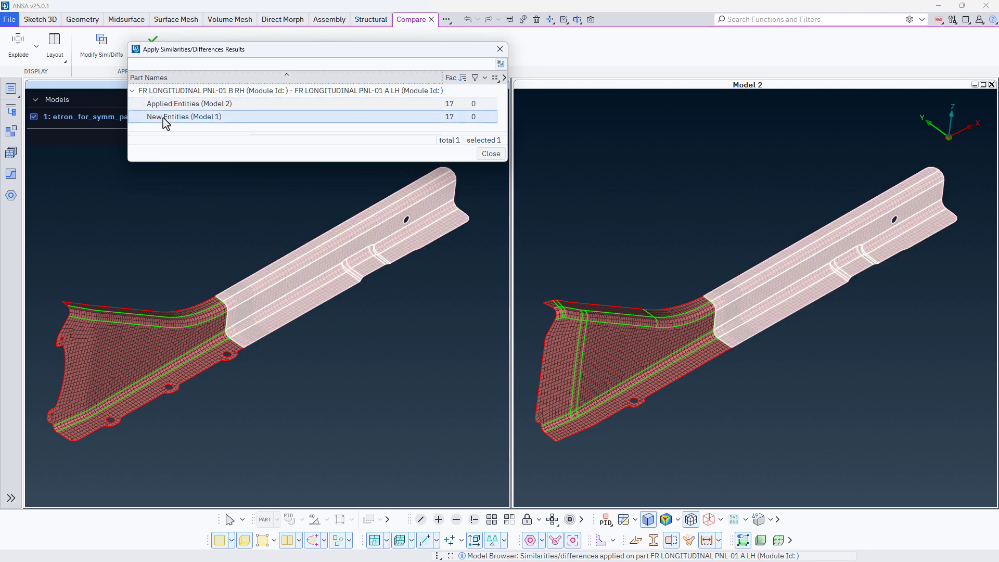
{"action": "left_click", "coordinate": [491, 154]}
Examine the transferred mesh on the narrow section and around the hole in both models
{"action": "left_click_drag", "start_coordinate": [440, 265], "coordinate": [428, 242], "text": "ctrl"}
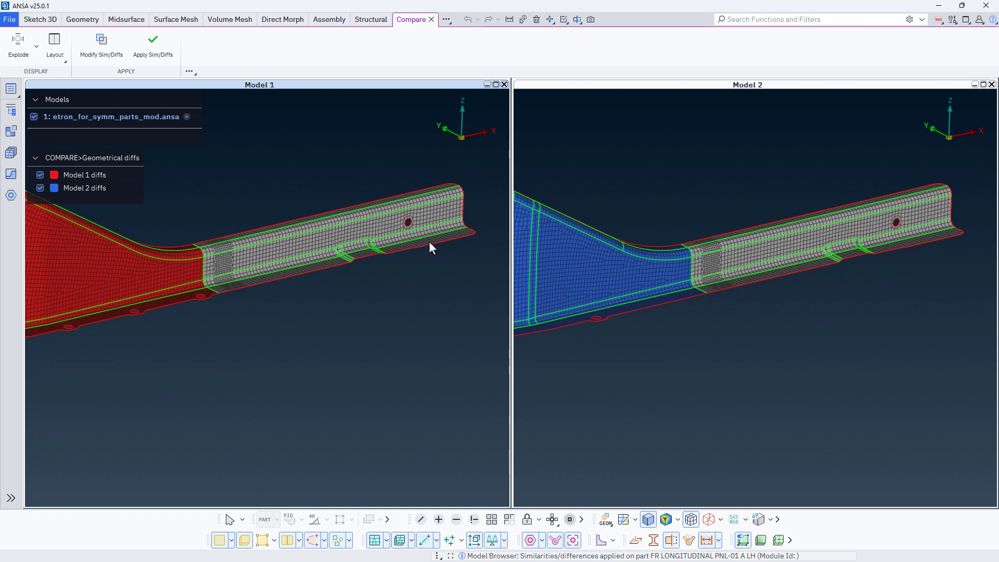
{"action": "scroll", "coordinate": [226, 258], "scroll_direction": "up", "scroll_amount": 3}
{"action": "middle_click_drag", "start_coordinate": [347, 227], "coordinate": [139, 254], "text": "ctrl"}
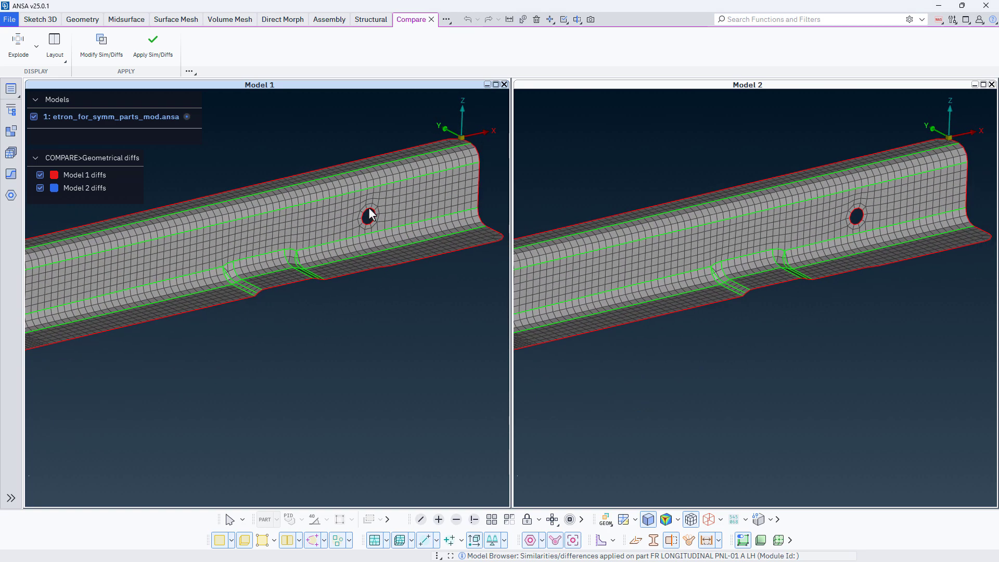
{"action": "scroll", "coordinate": [370, 208], "scroll_direction": "up", "scroll_amount": 3}
{"action": "scroll", "coordinate": [369, 208], "scroll_direction": "down", "scroll_amount": 5}
{"action": "left_click_drag", "start_coordinate": [327, 234], "coordinate": [354, 240], "text": "ctrl"}
{"action": "middle_click_drag", "start_coordinate": [359, 240], "coordinate": [451, 232], "text": "ctrl"}
Close the Compare tool and switch the model's draw mode to ATTRIBUTE
{"action": "left_click", "coordinate": [431, 19]}
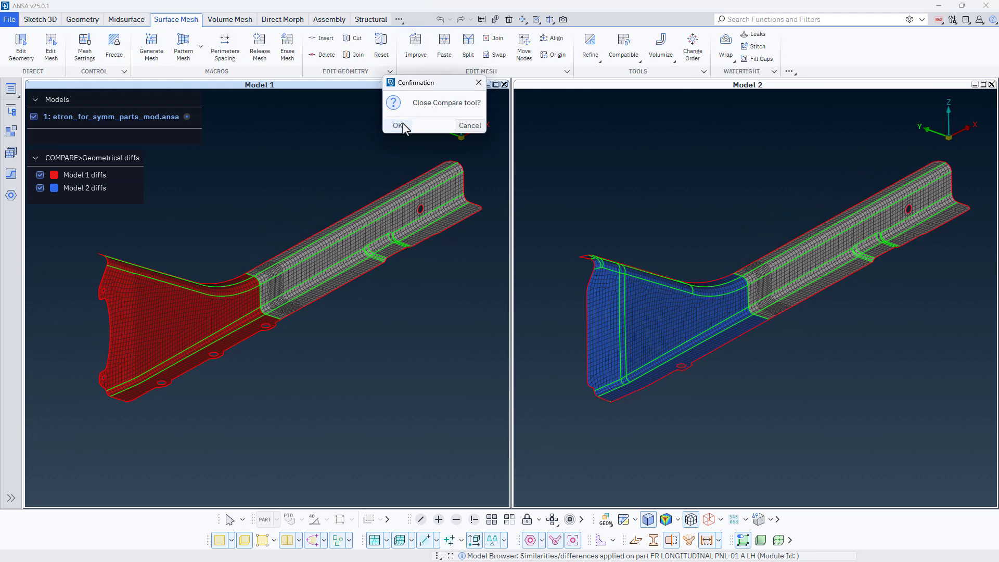
{"action": "left_click", "coordinate": [397, 126]}
{"action": "left_click", "coordinate": [605, 519]}
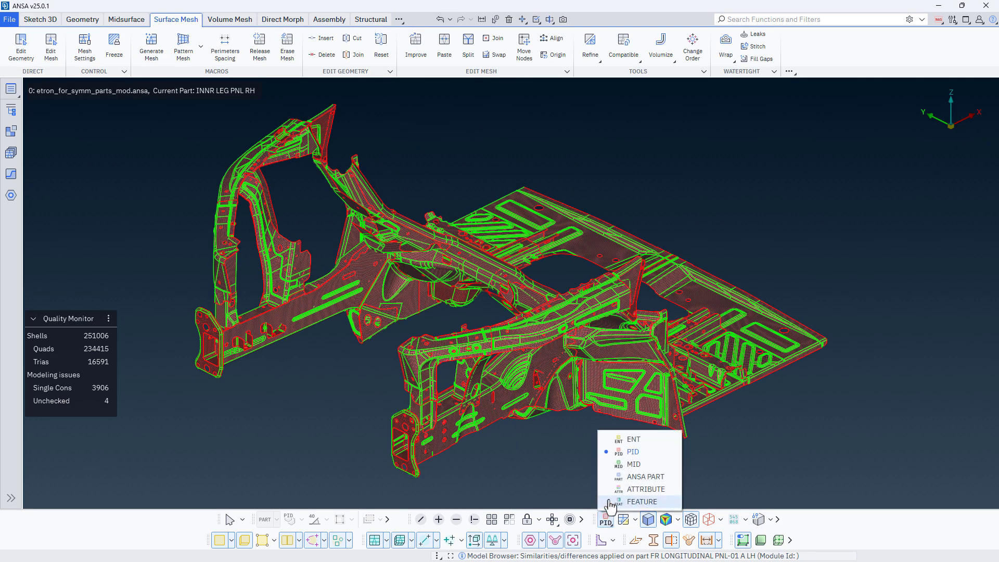
{"action": "left_click", "coordinate": [613, 500]}
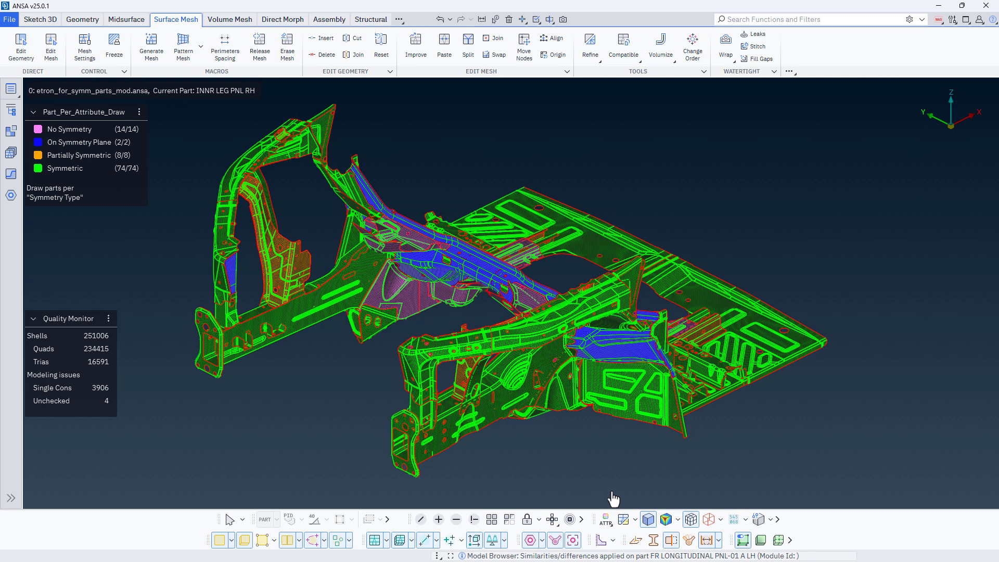